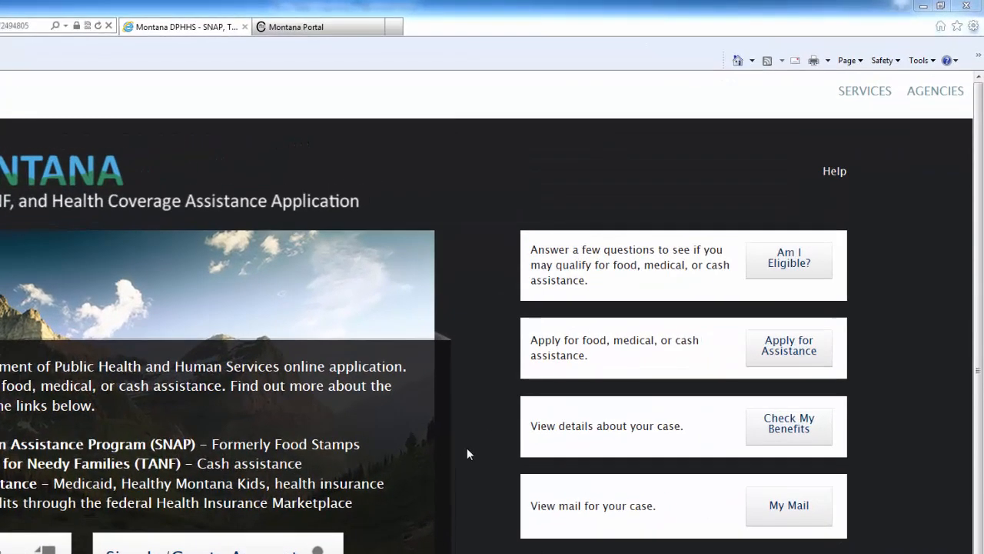
- Go to the site's account sign-in and open the ePass Montana login form for existing users
{"action": "left_click", "coordinate": [775, 348]}
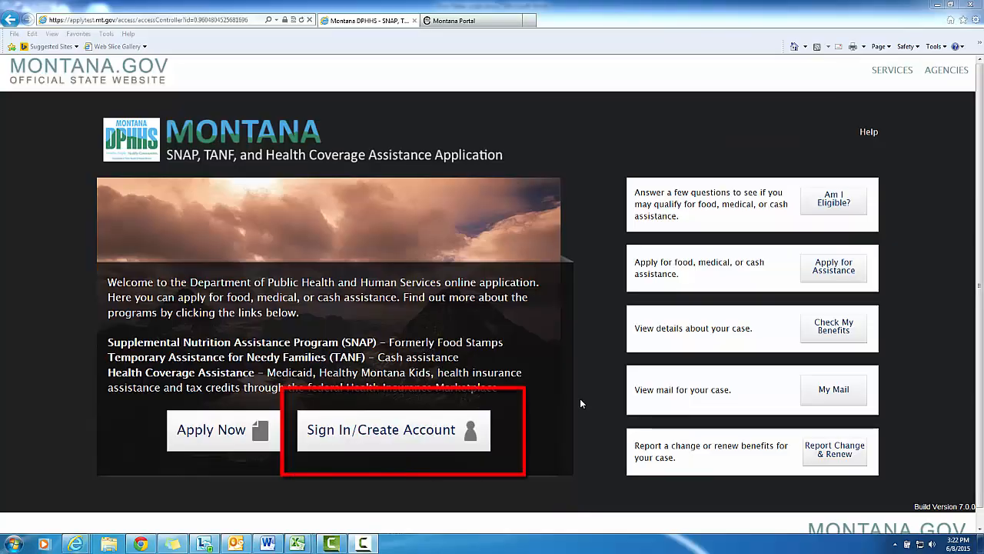
{"action": "left_click", "coordinate": [429, 434]}
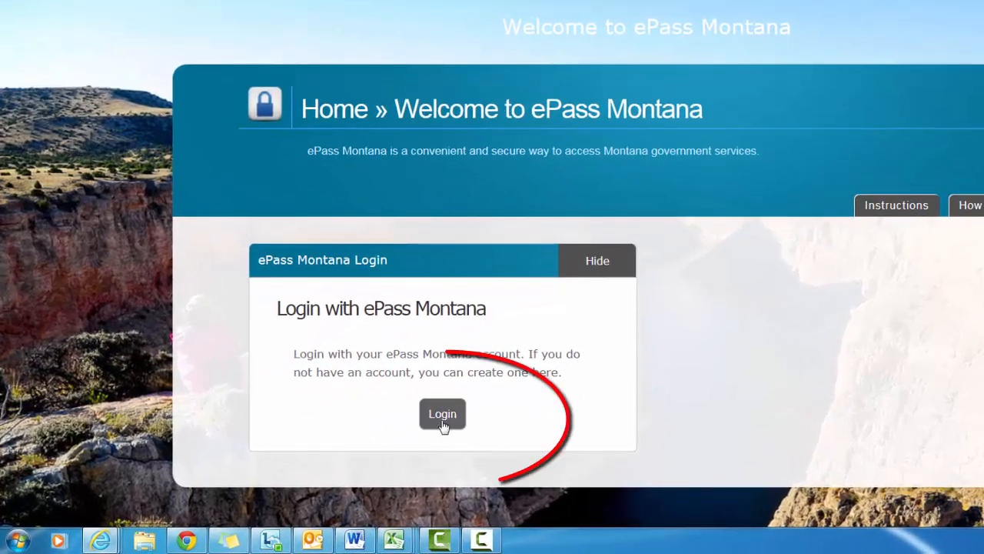
{"action": "left_click", "coordinate": [442, 416]}
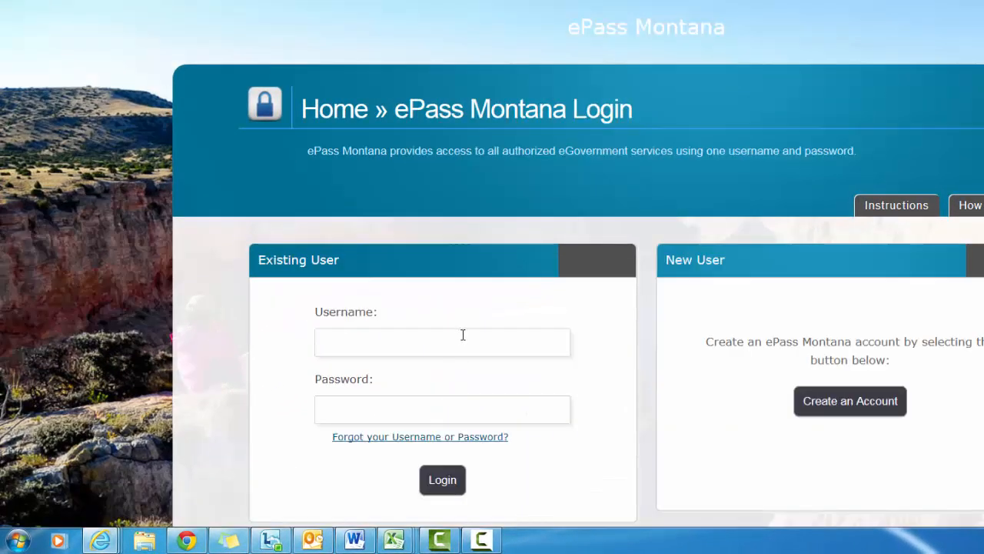
- Log in as an existing user with the ePass username and account password, and accept the Confidentiality Agreement
{"action": "left_click", "coordinate": [463, 334]}
{"action": "type", "text": "travi"}
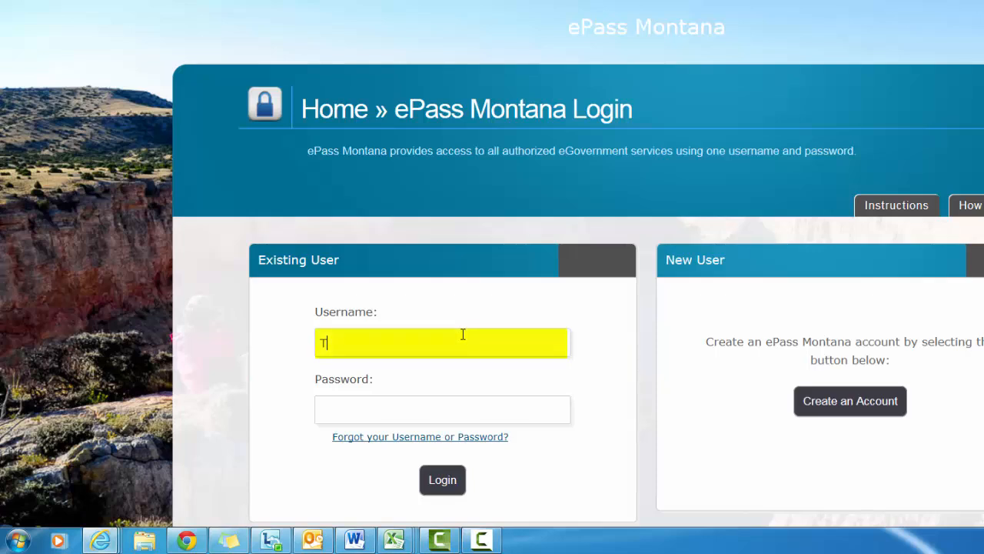
{"action": "type", "text": "sepass"}
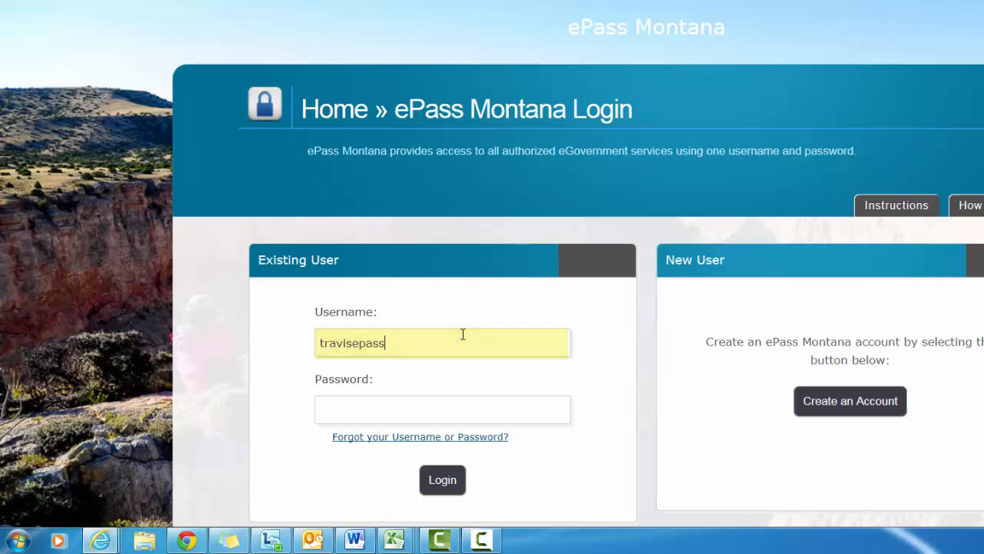
{"action": "key", "text": "Tab"}
{"action": "type", "text": "••••••••"}
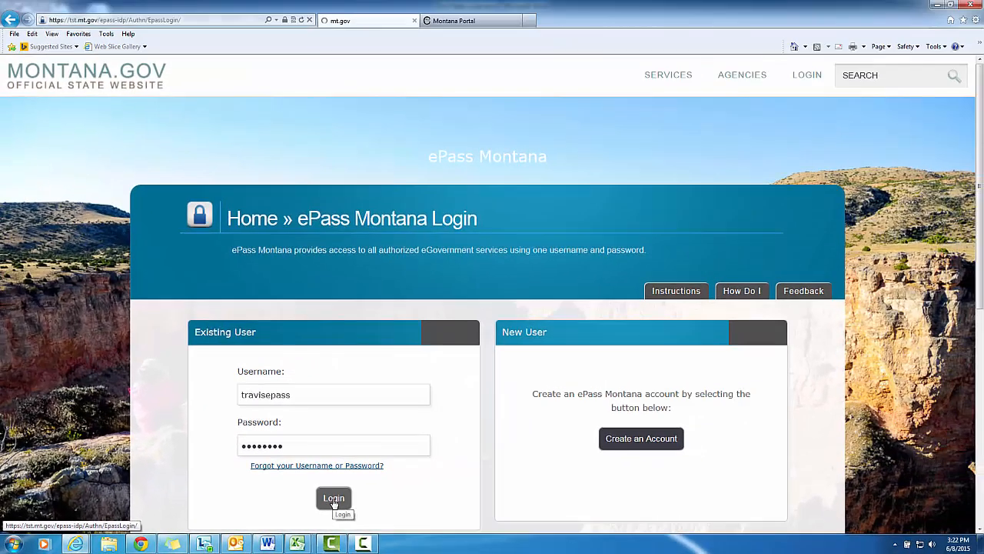
{"action": "left_click", "coordinate": [437, 482]}
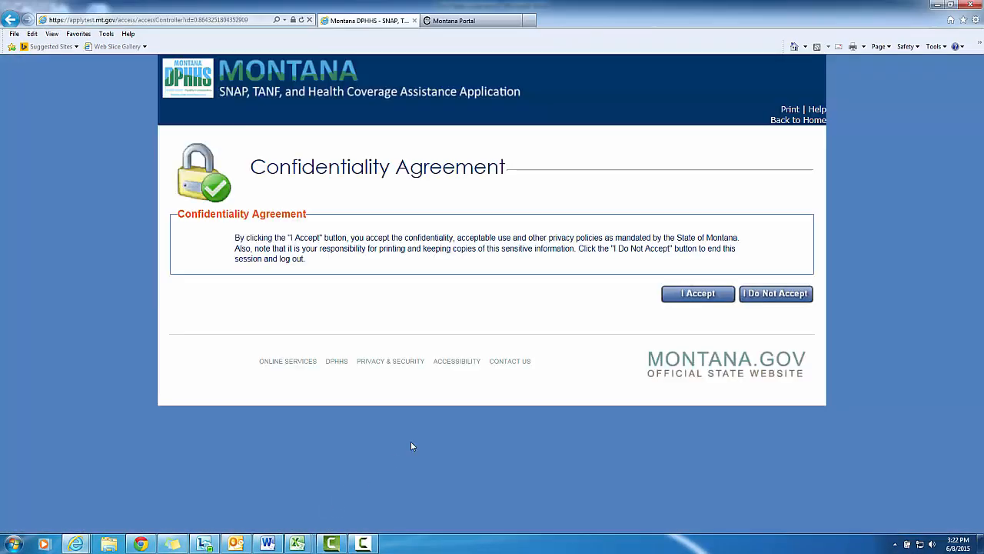
{"action": "left_click", "coordinate": [698, 300]}
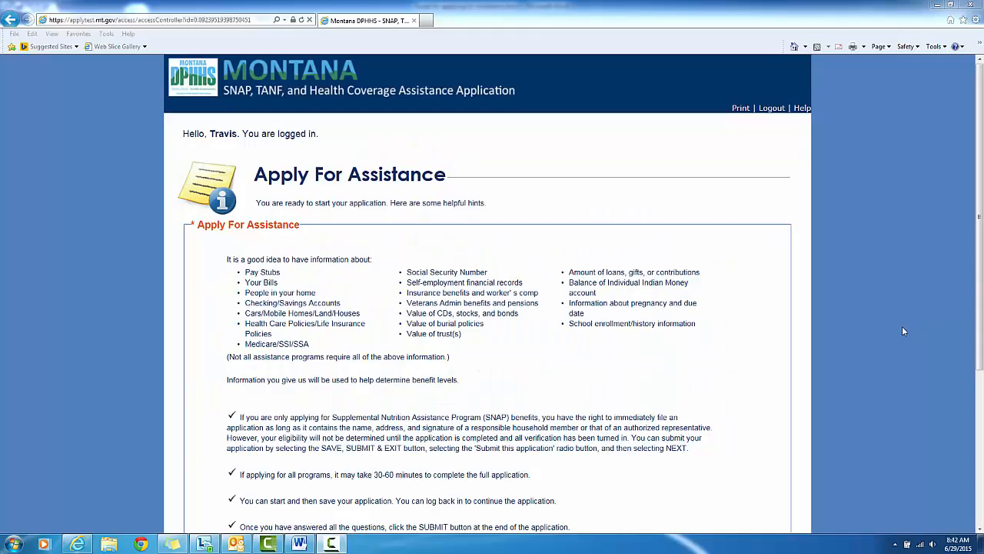
- Continue past the Apply For Assistance hints and submit Self as the person completing the application
{"action": "scroll", "coordinate": [903, 331], "scroll_direction": "down", "scroll_amount": 3}
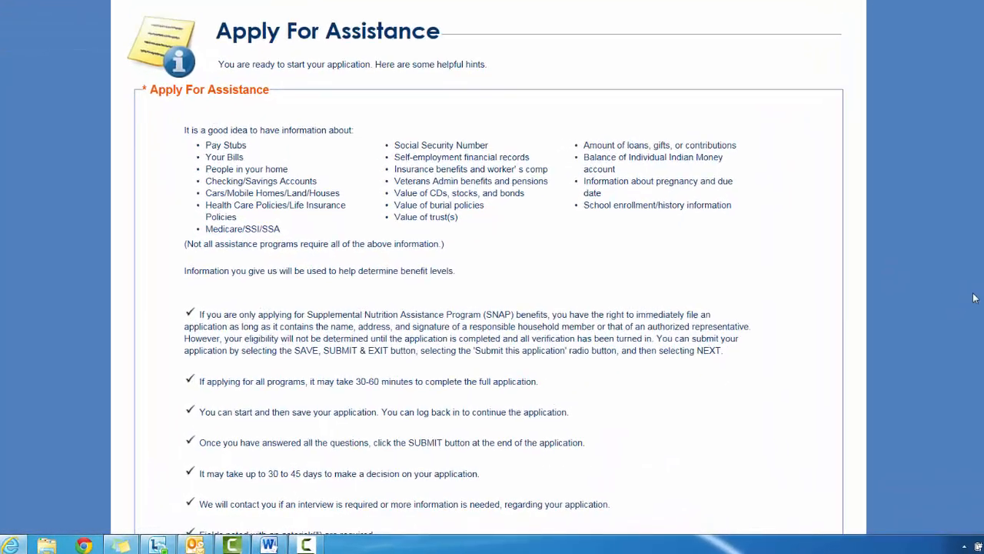
{"action": "scroll", "coordinate": [975, 297], "scroll_direction": "down", "scroll_amount": 5}
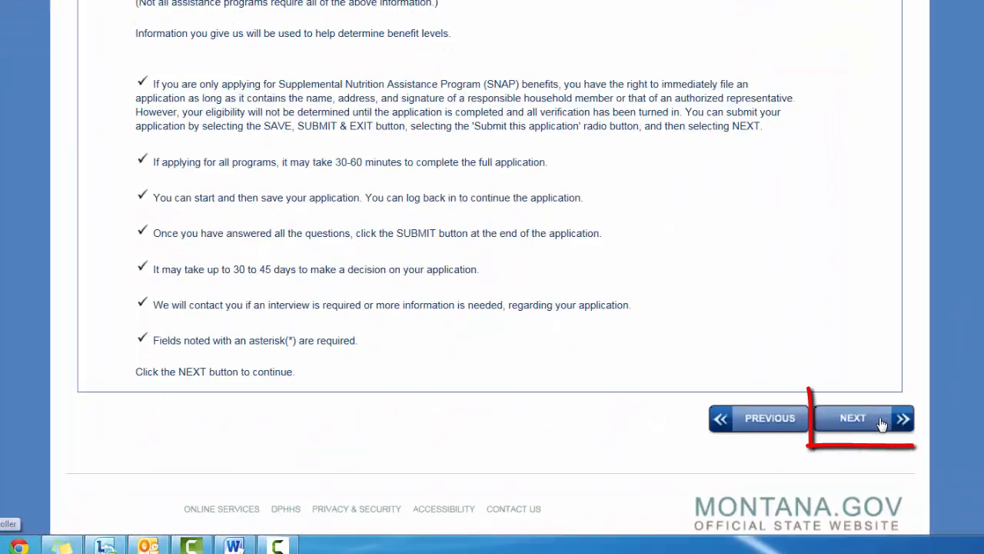
{"action": "left_click", "coordinate": [873, 419]}
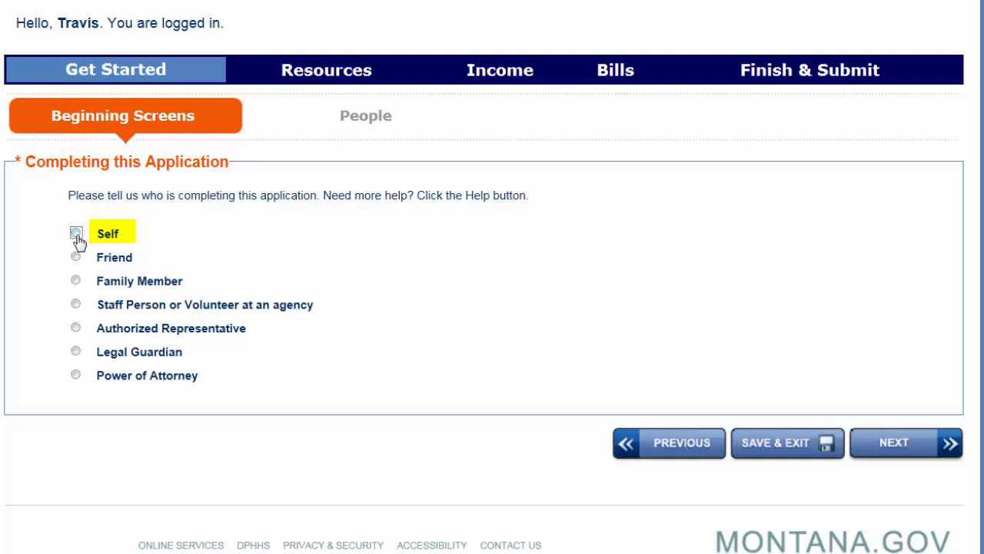
{"action": "left_click", "coordinate": [76, 234]}
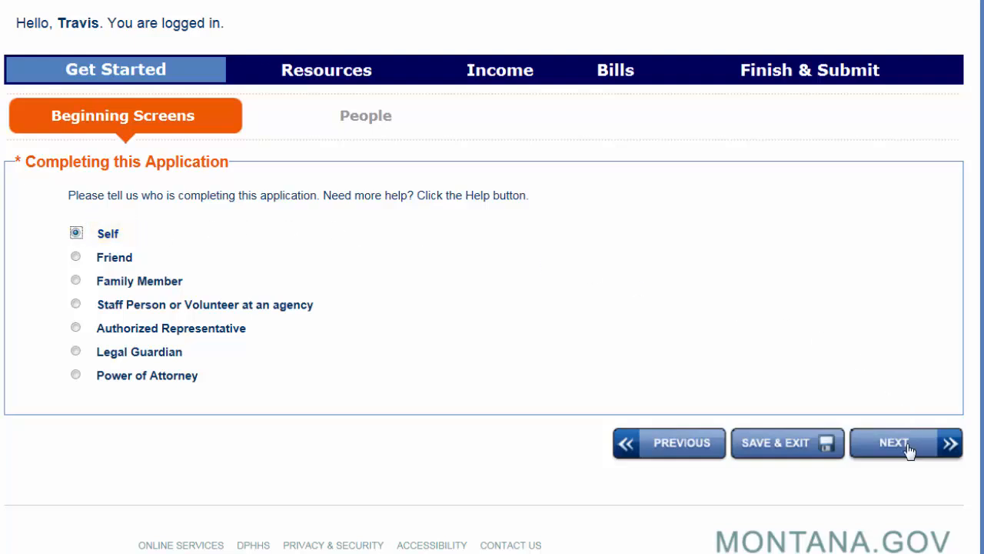
{"action": "left_click", "coordinate": [882, 446]}
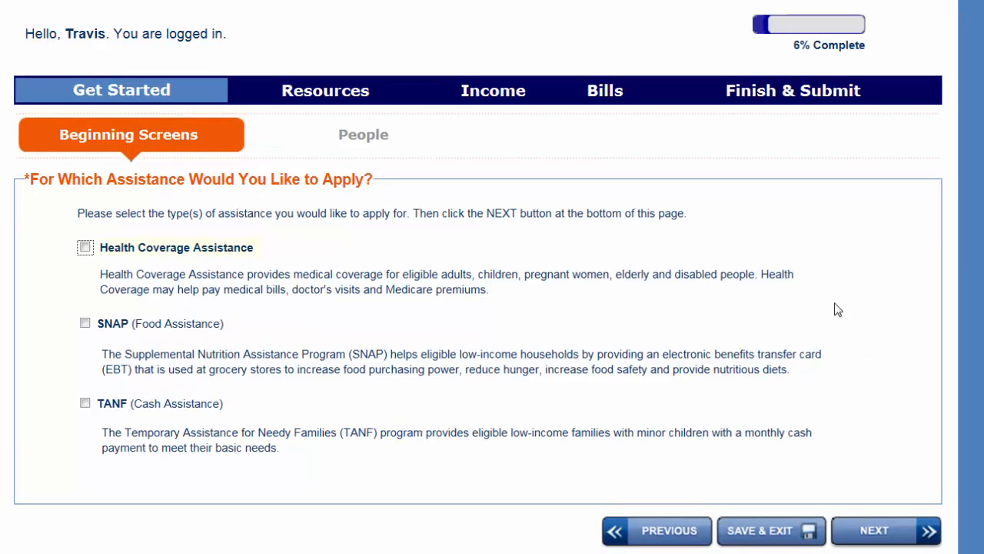
- Choose Health Coverage Assistance as the only program to apply for, and continue past the More About Assistance information
{"action": "left_click", "coordinate": [85, 246]}
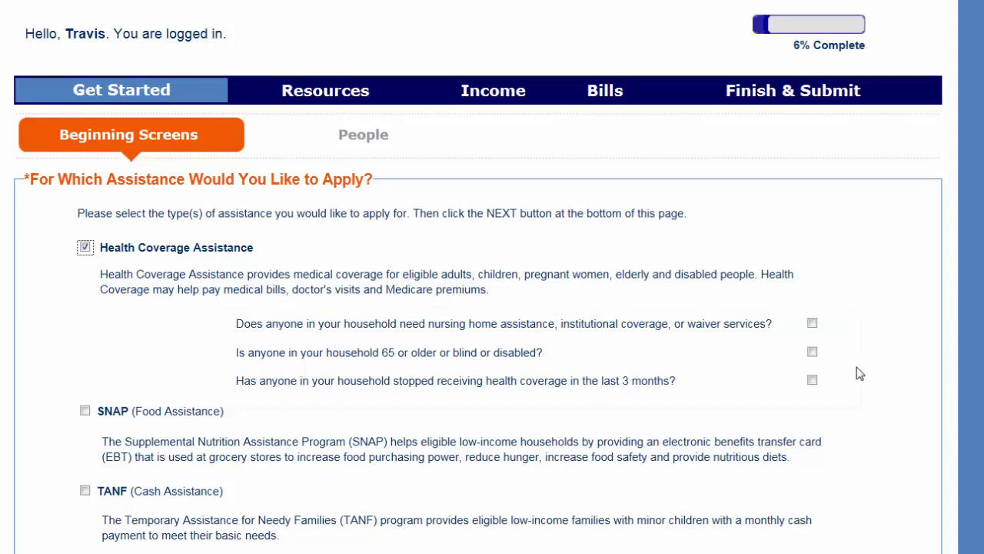
{"action": "scroll", "coordinate": [860, 373], "scroll_direction": "down", "scroll_amount": 3}
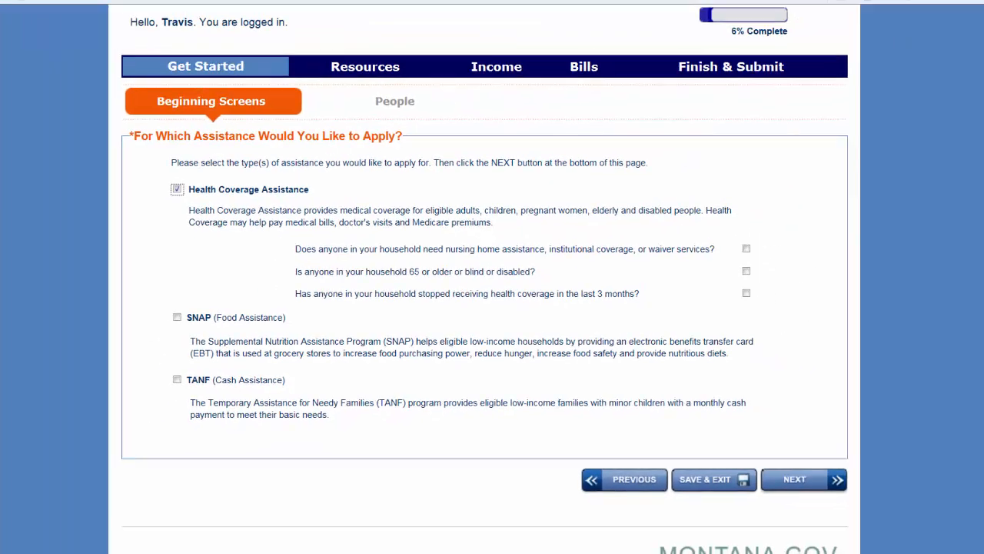
{"action": "left_click", "coordinate": [795, 479]}
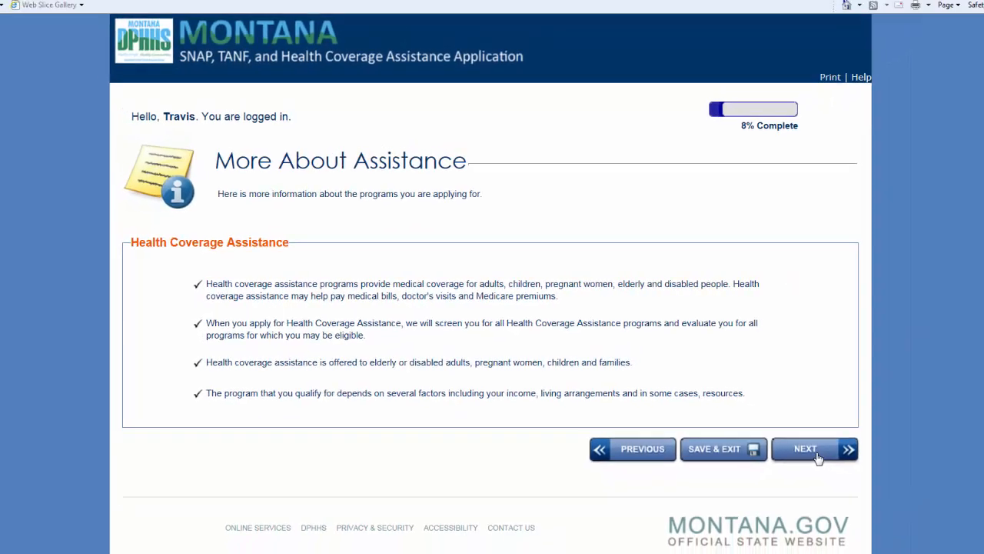
{"action": "left_click", "coordinate": [889, 498]}
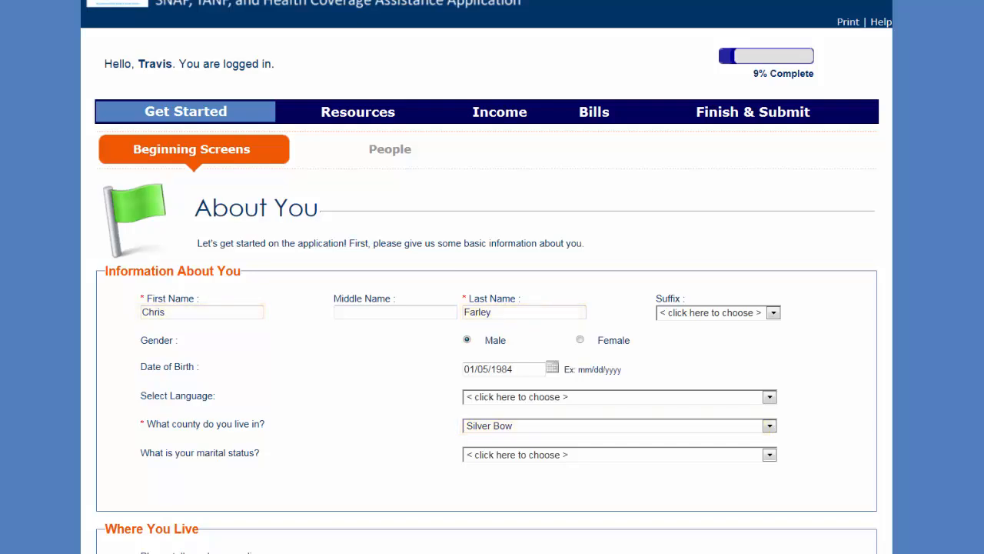
- Review the About You personal, address and contact sections, submit them, and continue past the basic information summary
{"action": "scroll", "coordinate": [487, 307], "scroll_direction": "down", "scroll_amount": 3}
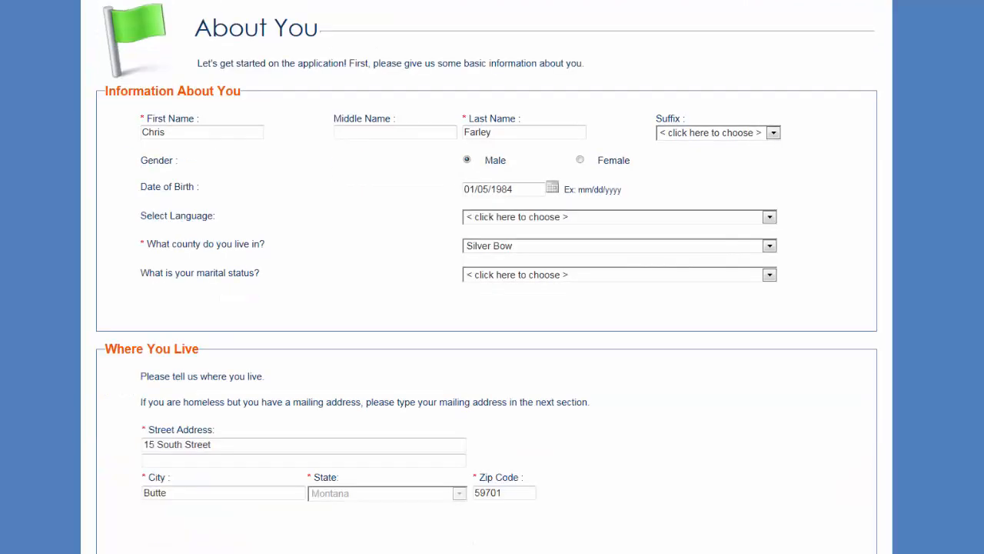
{"action": "scroll", "coordinate": [486, 308], "scroll_direction": "down", "scroll_amount": 2}
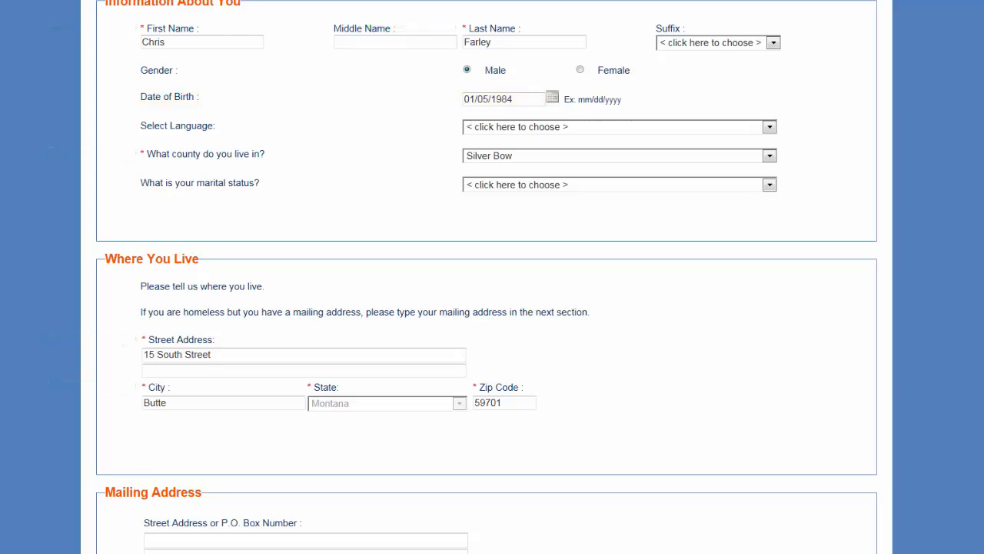
{"action": "scroll", "coordinate": [493, 308], "scroll_direction": "down", "scroll_amount": 2}
{"action": "scroll", "coordinate": [492, 308], "scroll_direction": "down", "scroll_amount": 4}
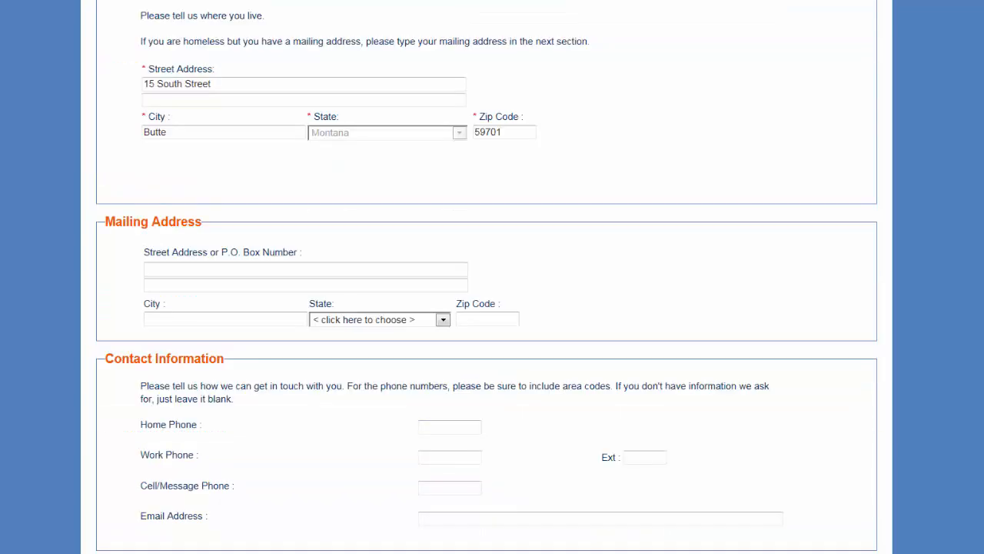
{"action": "scroll", "coordinate": [493, 308], "scroll_direction": "down", "scroll_amount": 4}
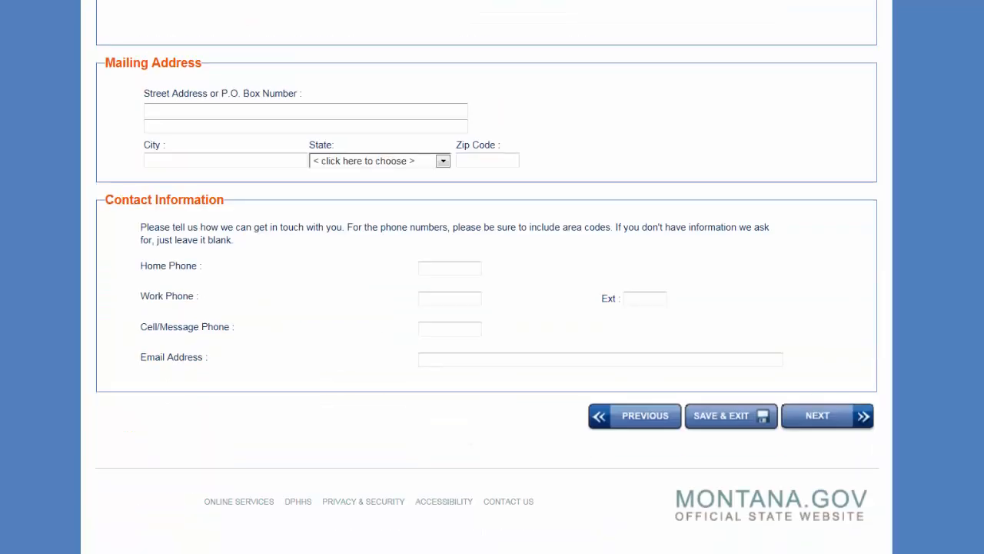
{"action": "left_click", "coordinate": [846, 421]}
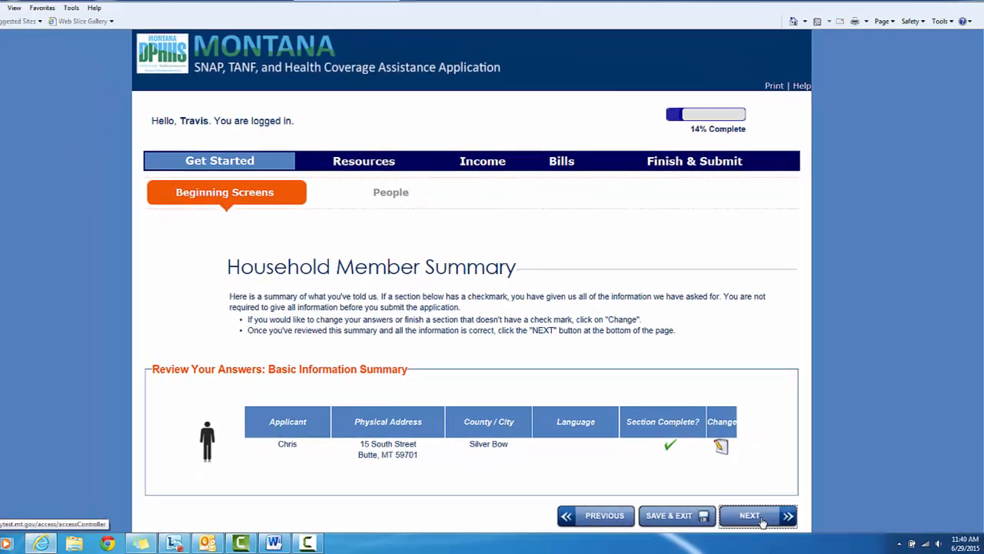
{"action": "left_click", "coordinate": [750, 512]}
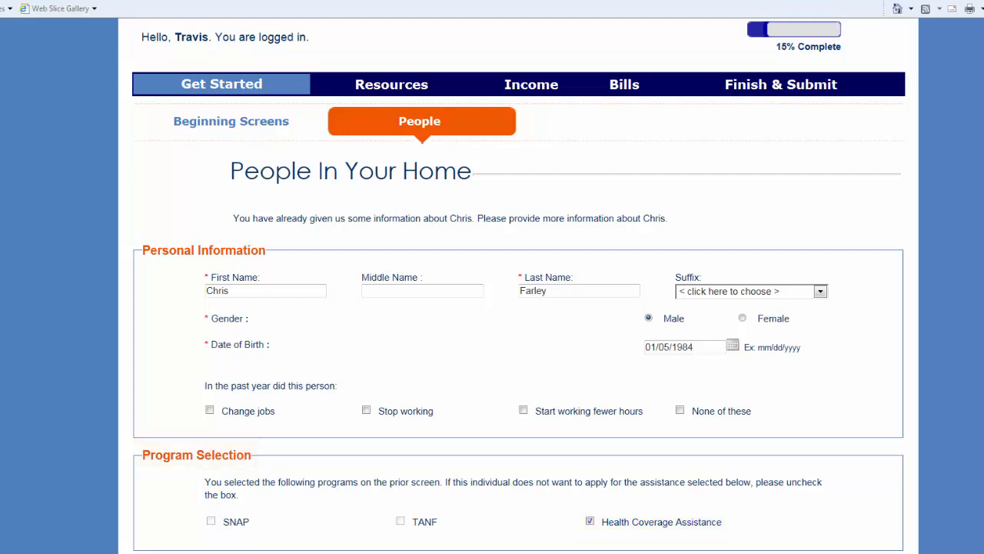
- Review and submit the applicant's People In Your Home details, and submit the Tax Information answers
{"action": "scroll", "coordinate": [492, 307], "scroll_direction": "down", "scroll_amount": 2}
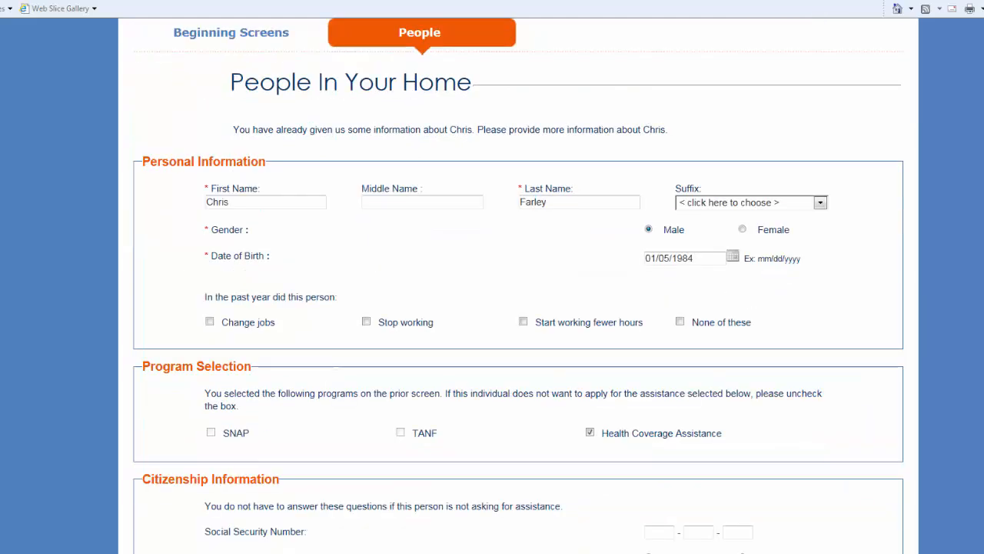
{"action": "scroll", "coordinate": [492, 308], "scroll_direction": "down", "scroll_amount": 2}
{"action": "scroll", "coordinate": [492, 308], "scroll_direction": "down", "scroll_amount": 2}
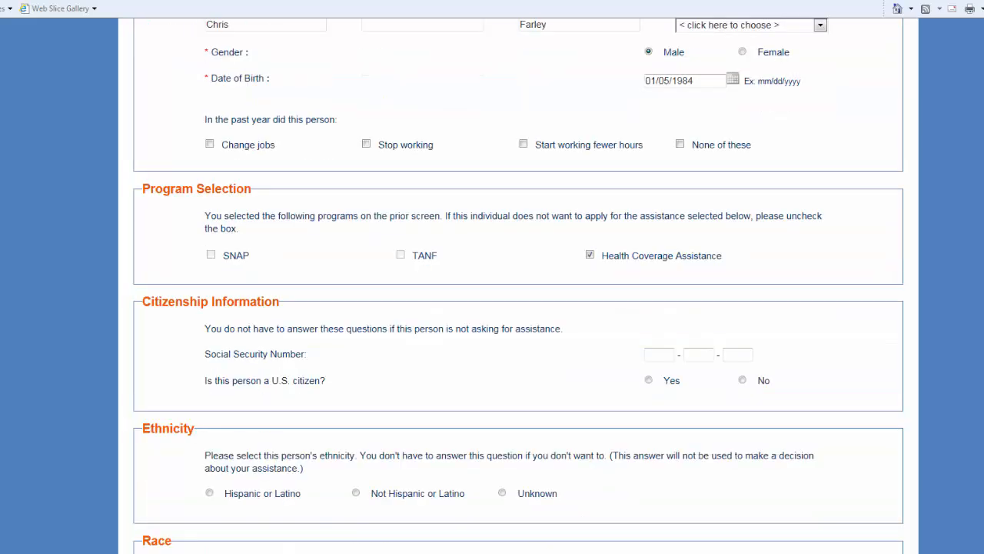
{"action": "scroll", "coordinate": [492, 308], "scroll_direction": "down", "scroll_amount": 6}
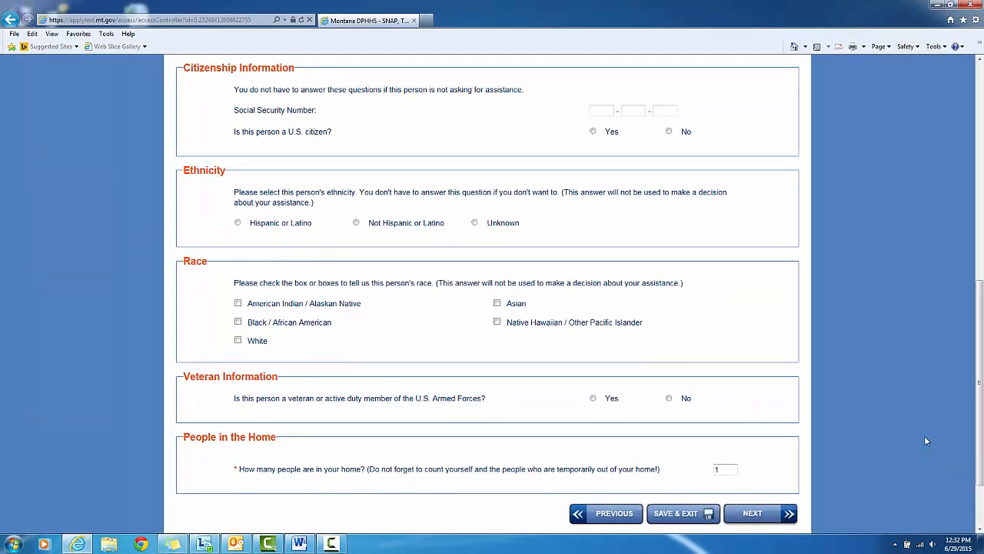
{"action": "left_click", "coordinate": [763, 516]}
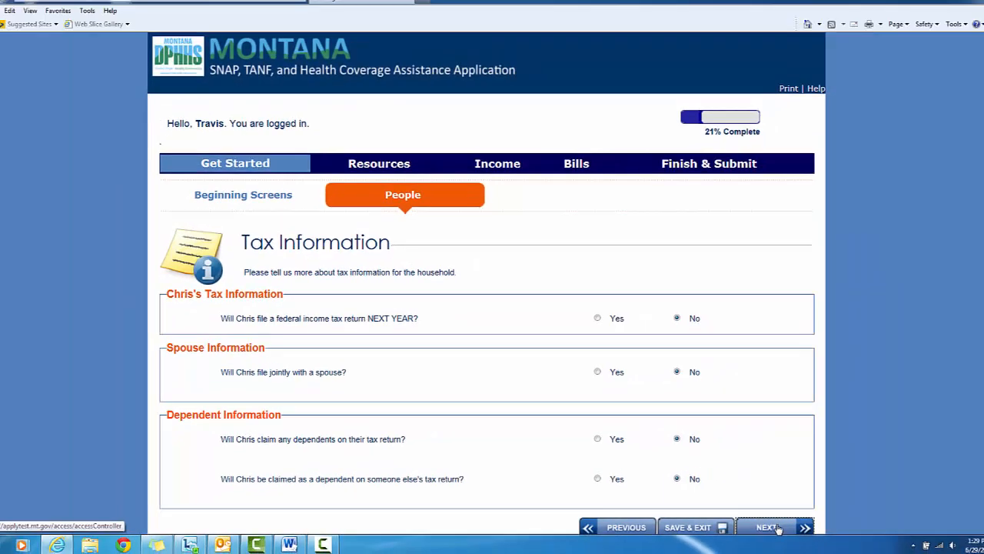
{"action": "left_click", "coordinate": [837, 530]}
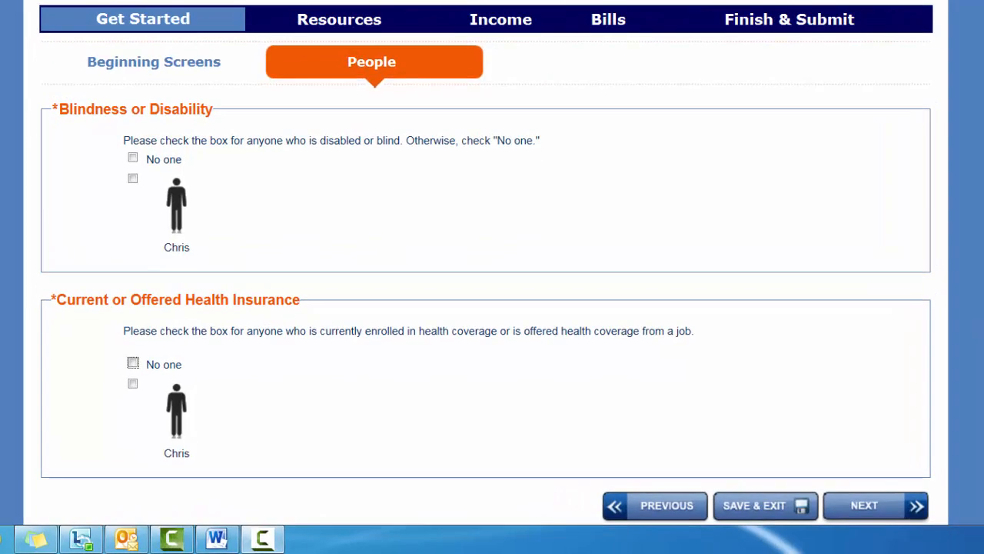
- Answer "No one" for both Blindness or Disability and Current or Offered Health Insurance, and submit the answers
{"action": "left_click", "coordinate": [133, 160]}
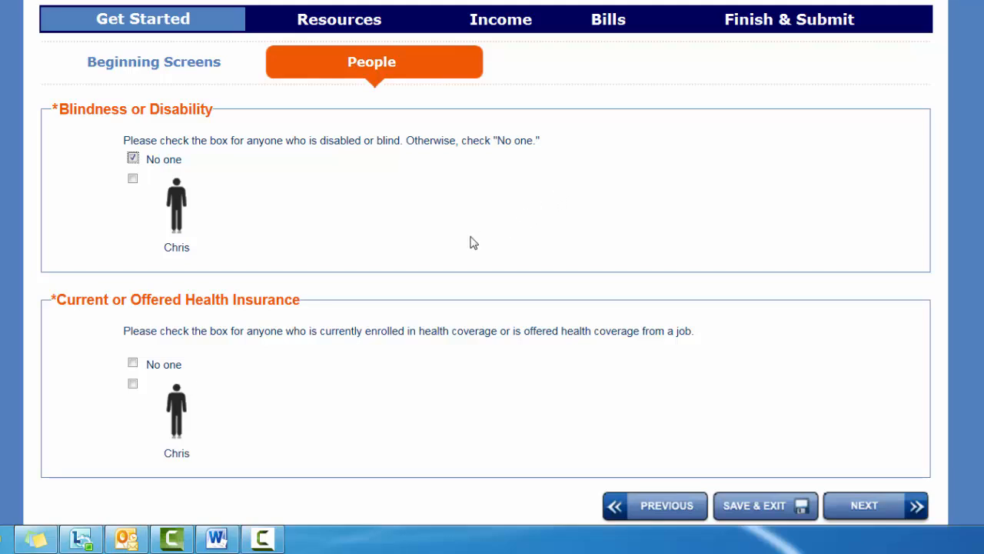
{"action": "left_click", "coordinate": [133, 362]}
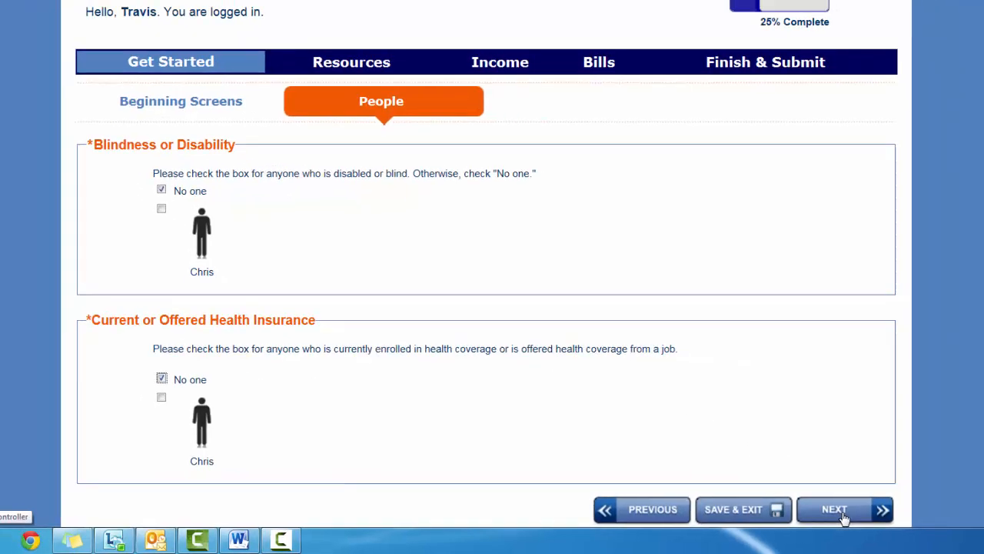
{"action": "left_click", "coordinate": [873, 510]}
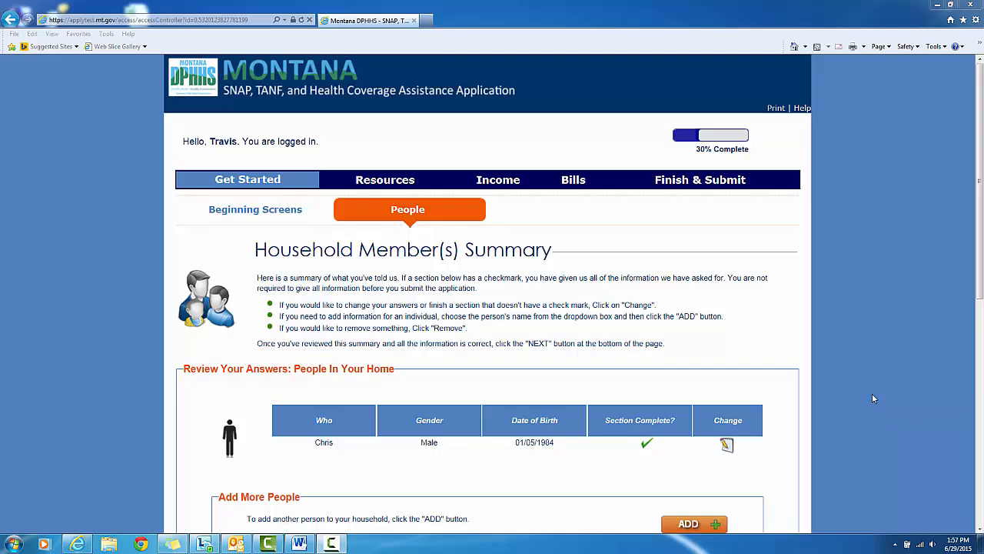
- Review the Household Member(s) Summary through the disability and health insurance sections, and continue the application
{"action": "left_click", "coordinate": [873, 398]}
{"action": "scroll", "coordinate": [873, 398], "scroll_direction": "down", "scroll_amount": 3}
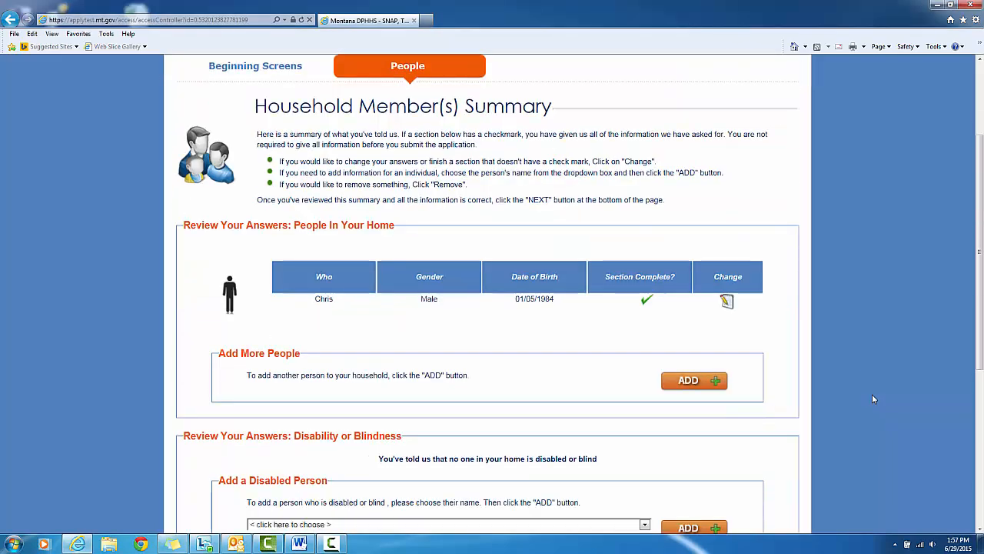
{"action": "scroll", "coordinate": [873, 398], "scroll_direction": "down", "scroll_amount": 2}
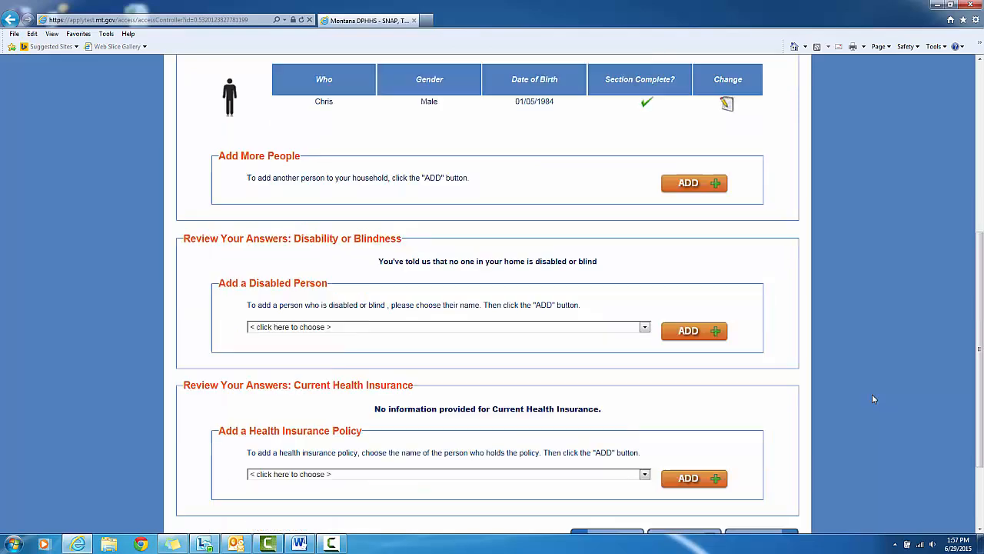
{"action": "scroll", "coordinate": [873, 399], "scroll_direction": "down", "scroll_amount": 1}
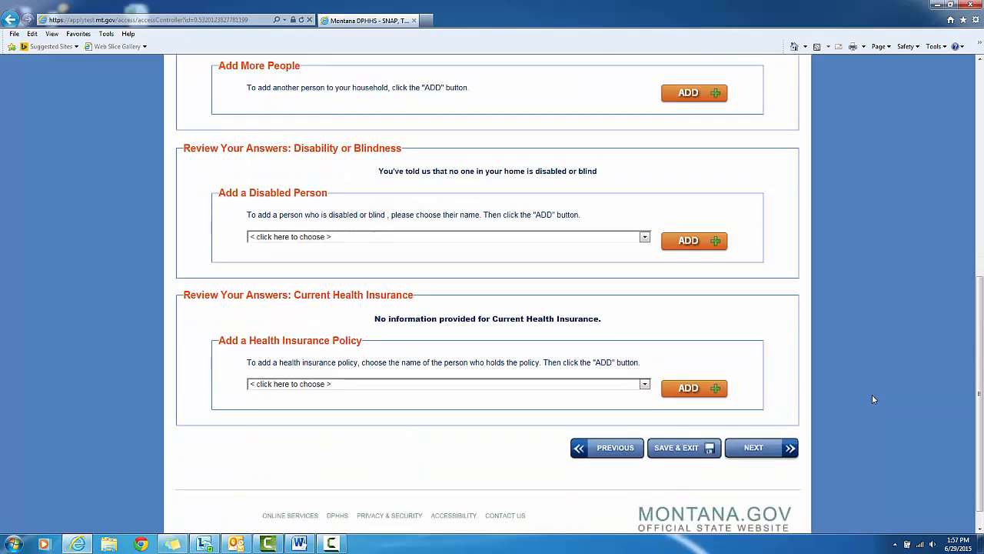
{"action": "left_click", "coordinate": [753, 455]}
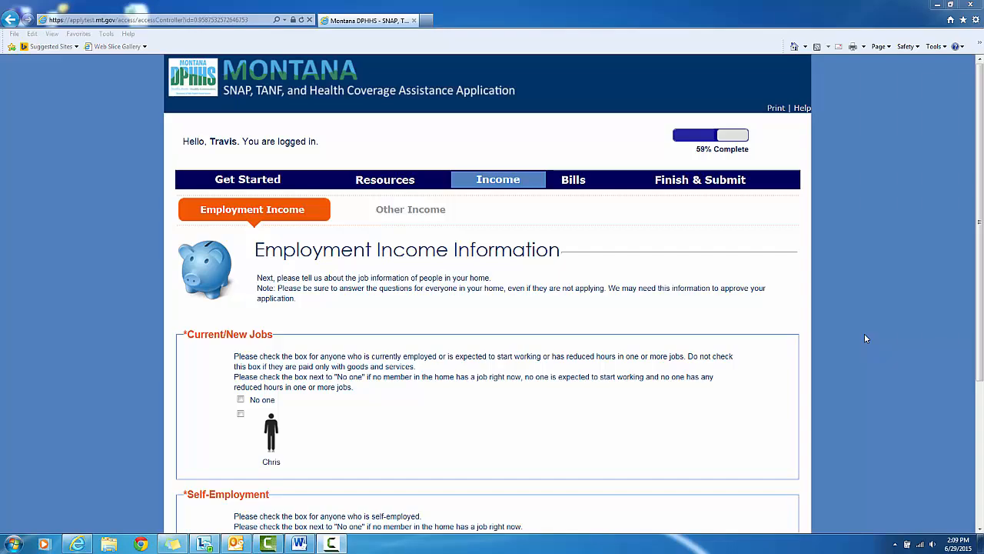
- Mark the applicant as having a current or new job, answer "No one" for Self-Employment, and submit the employment answers
{"action": "scroll", "coordinate": [865, 335], "scroll_direction": "down", "scroll_amount": 1}
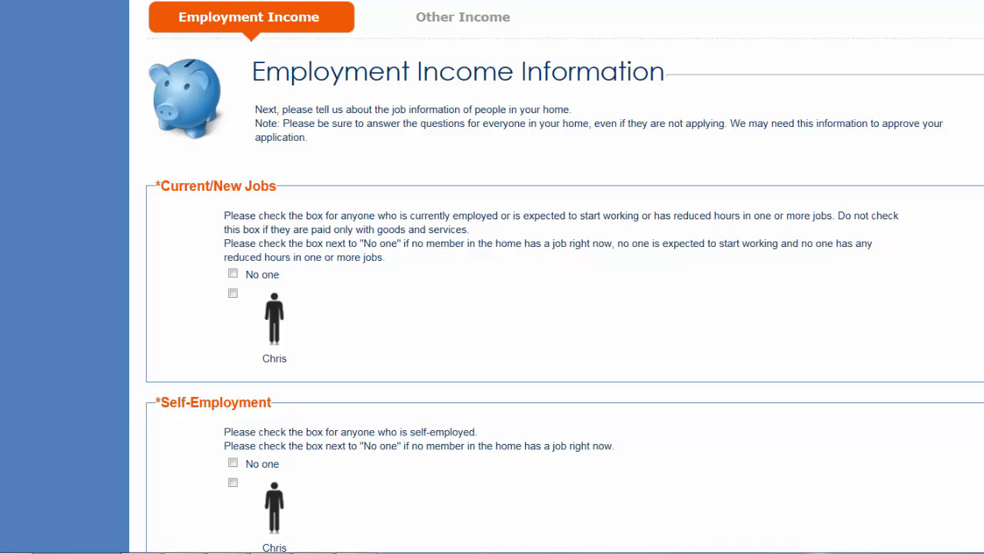
{"action": "left_click", "coordinate": [233, 298]}
{"action": "scroll", "coordinate": [906, 352], "scroll_direction": "down", "scroll_amount": 2}
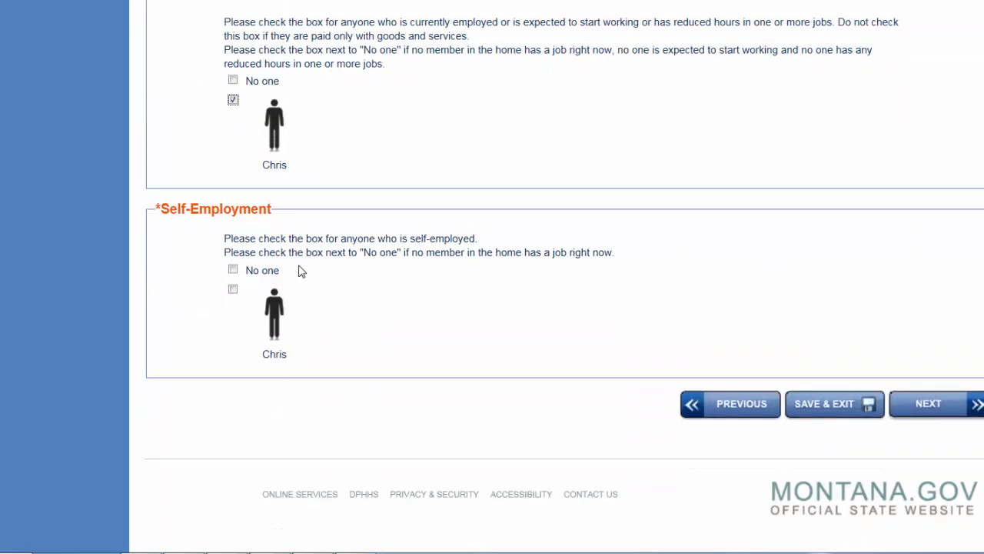
{"action": "left_click", "coordinate": [233, 270]}
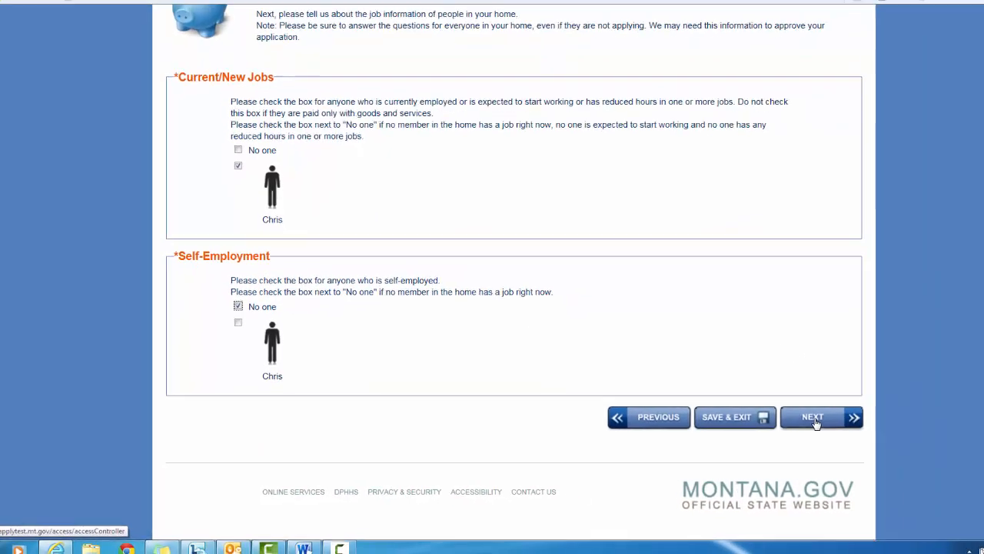
{"action": "left_click", "coordinate": [815, 420]}
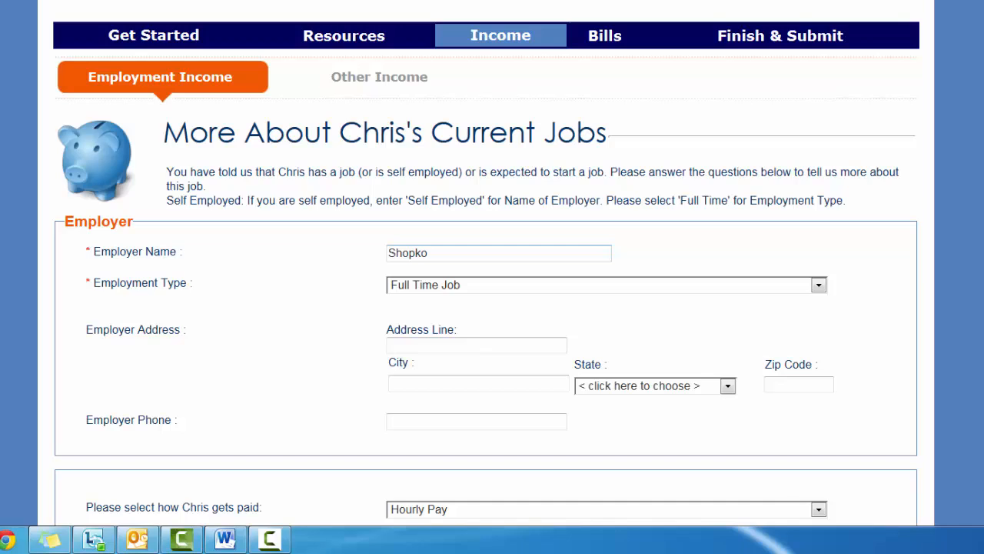
- Review the Shopko job's employer, hourly pay, bonus and additional job answers, and submit them
{"action": "scroll", "coordinate": [492, 269], "scroll_direction": "down", "scroll_amount": 3}
{"action": "scroll", "coordinate": [492, 269], "scroll_direction": "down", "scroll_amount": 2}
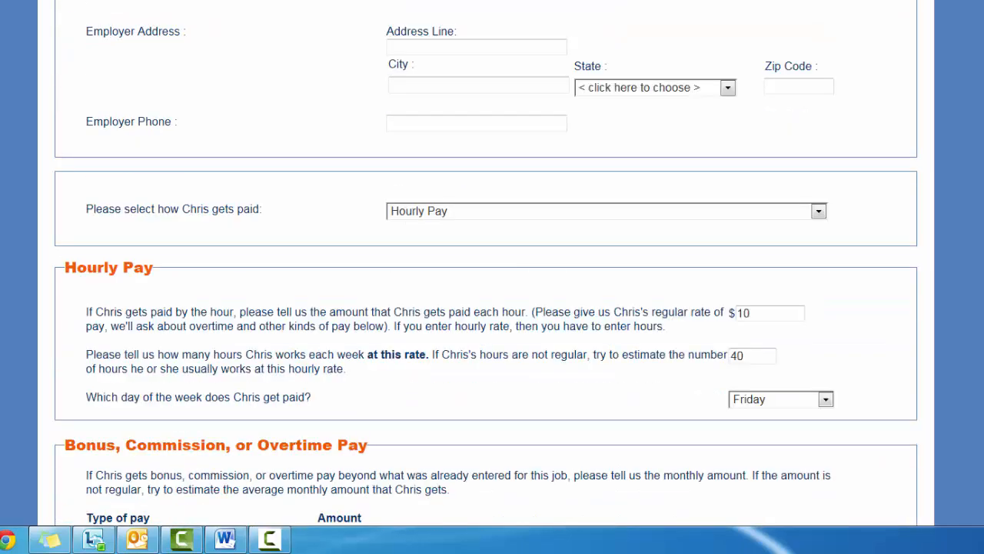
{"action": "scroll", "coordinate": [492, 269], "scroll_direction": "down", "scroll_amount": 2}
{"action": "scroll", "coordinate": [492, 269], "scroll_direction": "down", "scroll_amount": 2}
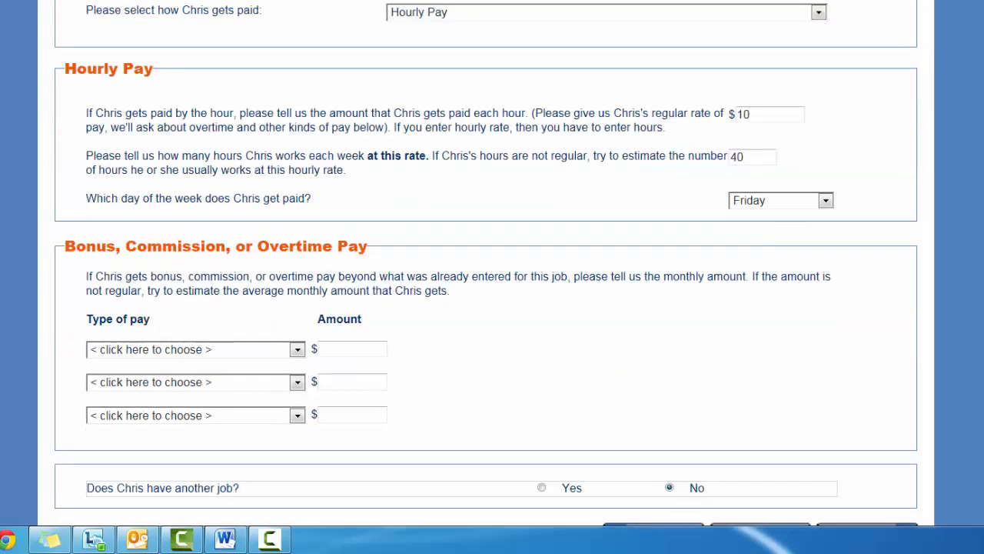
{"action": "scroll", "coordinate": [492, 269], "scroll_direction": "down", "scroll_amount": 2}
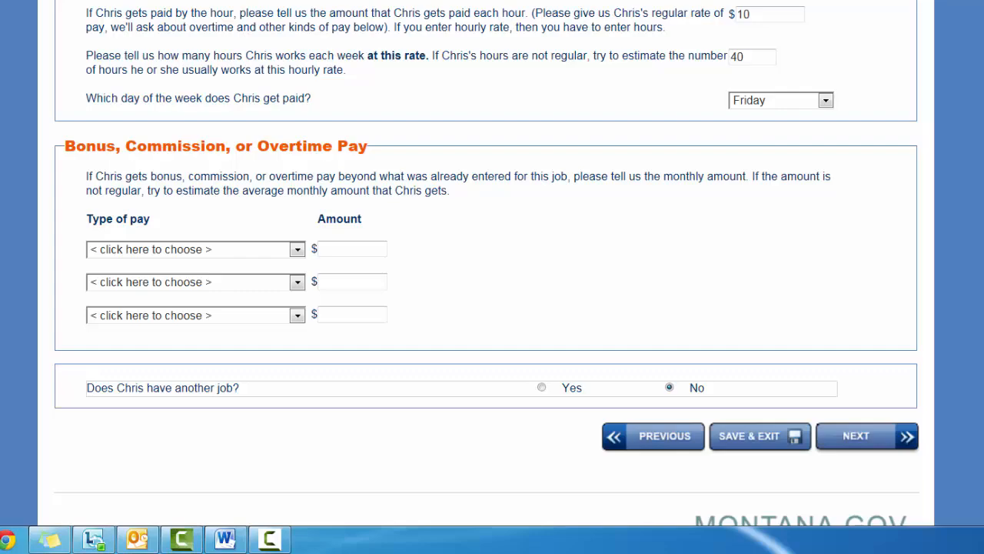
{"action": "left_click", "coordinate": [869, 437]}
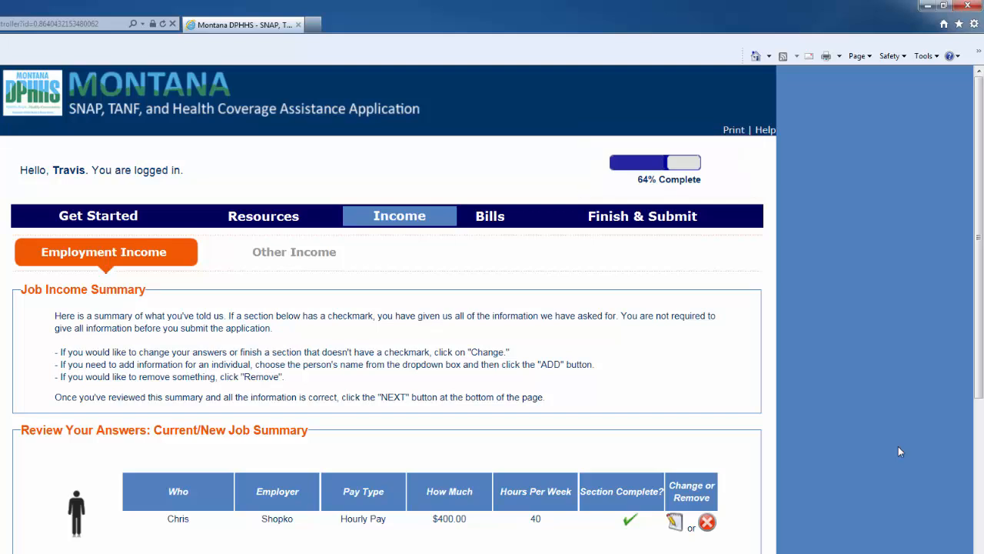
- Review the Job Income Summary through the current job and self-employment sections, and continue the application
{"action": "scroll", "coordinate": [899, 452], "scroll_direction": "down", "scroll_amount": 3}
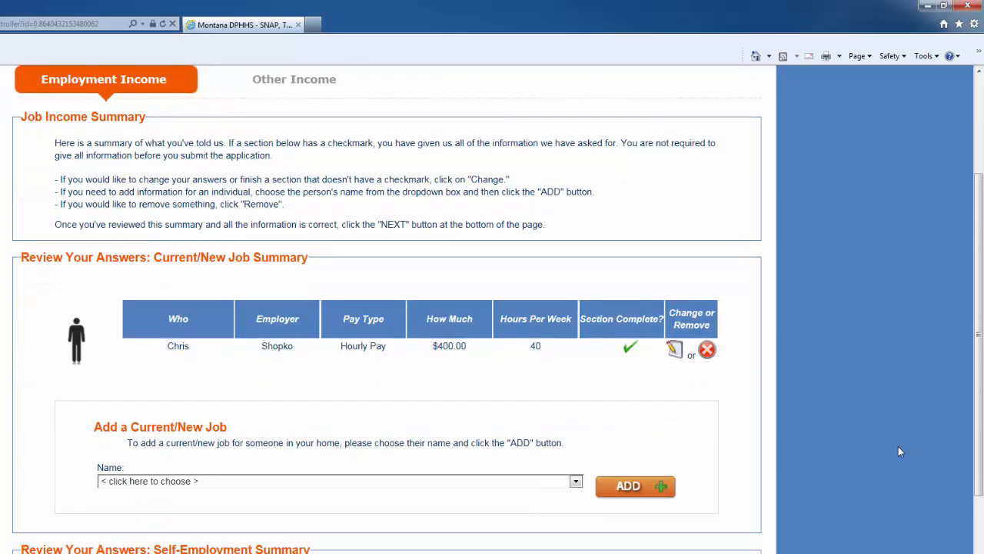
{"action": "scroll", "coordinate": [900, 451], "scroll_direction": "down", "scroll_amount": 2}
{"action": "scroll", "coordinate": [900, 452], "scroll_direction": "down", "scroll_amount": 2}
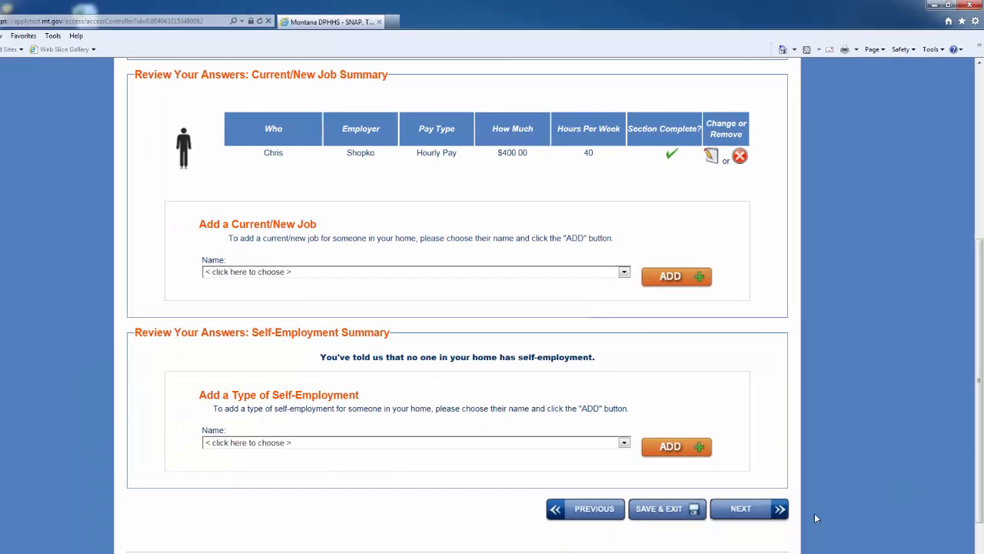
{"action": "left_click", "coordinate": [755, 480]}
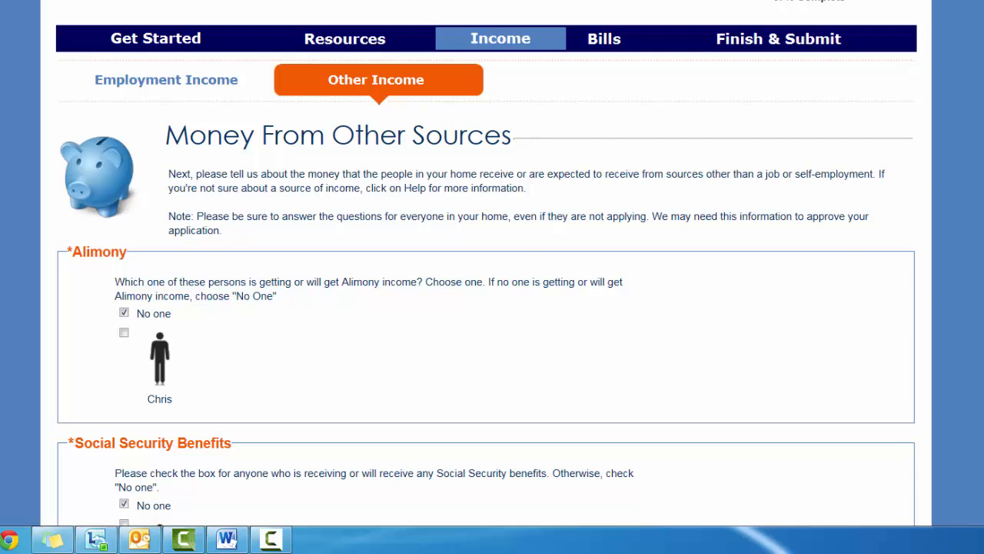
- Review the "No one" answers for Alimony, Social Security Benefits and Other Types of Income, and submit them
{"action": "scroll", "coordinate": [492, 277], "scroll_direction": "down", "scroll_amount": 1}
{"action": "scroll", "coordinate": [493, 277], "scroll_direction": "down", "scroll_amount": 1}
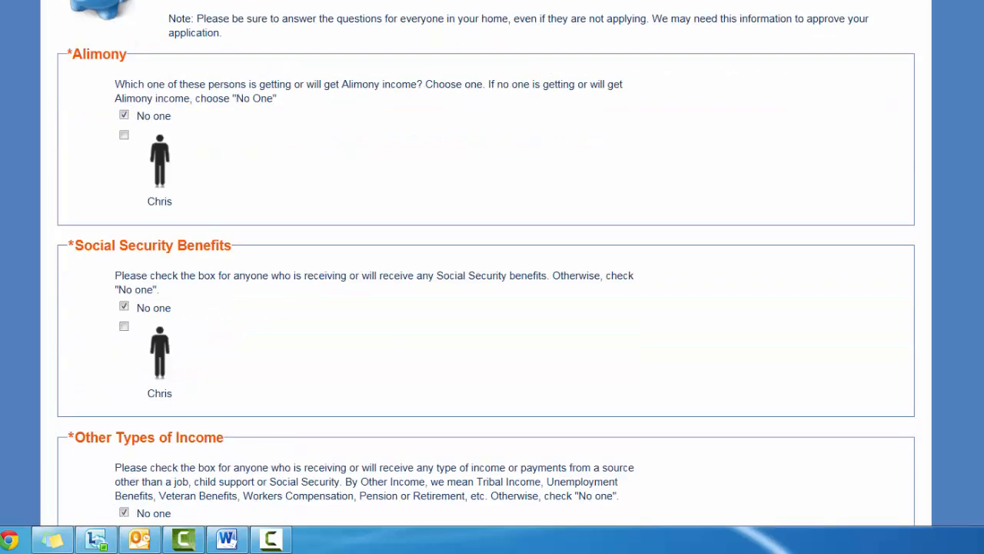
{"action": "scroll", "coordinate": [492, 276], "scroll_direction": "down", "scroll_amount": 1}
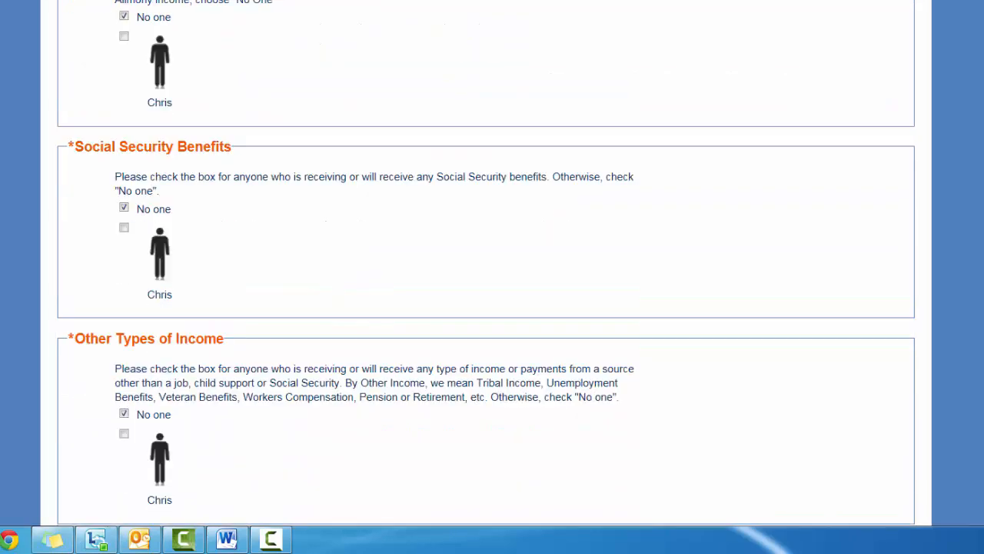
{"action": "scroll", "coordinate": [492, 277], "scroll_direction": "down", "scroll_amount": 1}
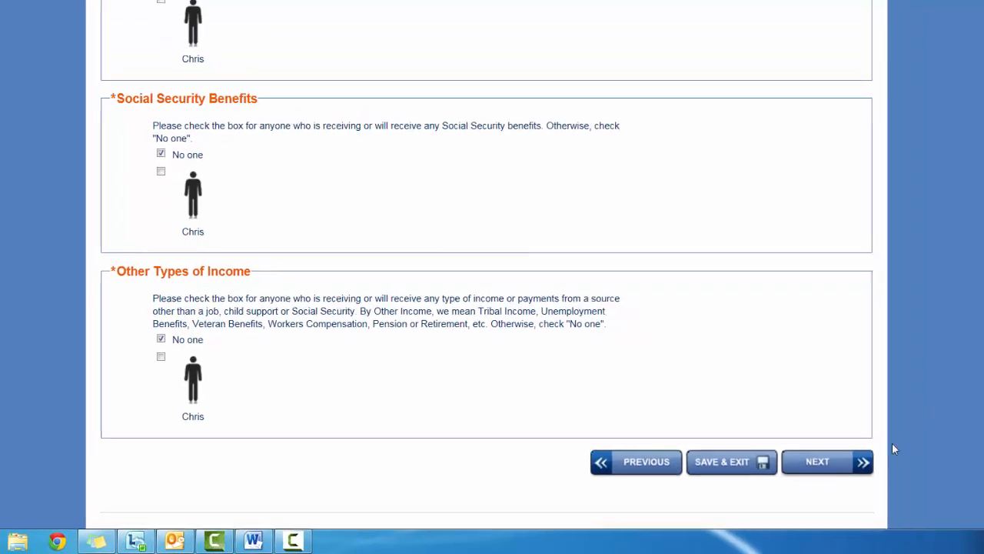
{"action": "left_click", "coordinate": [869, 454]}
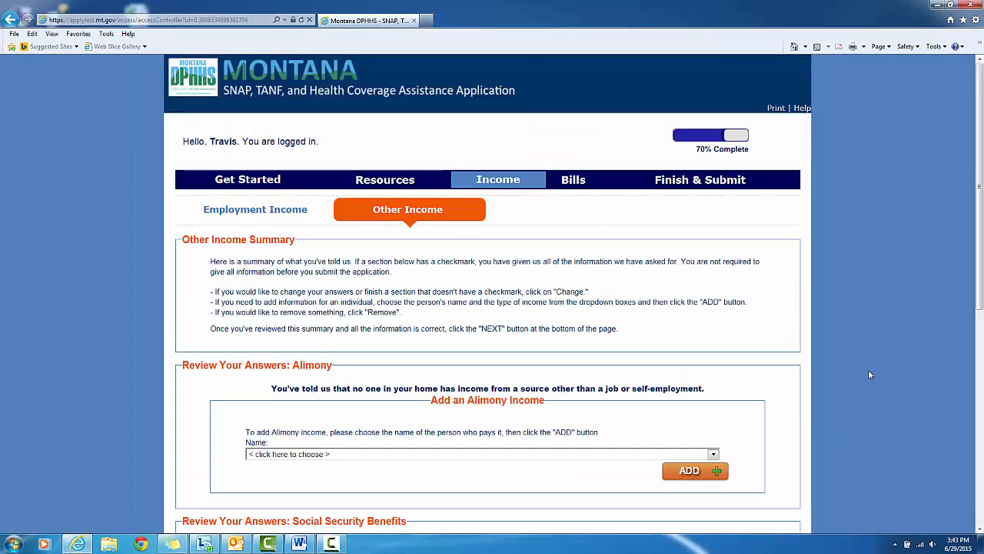
- Review the Other Income Summary through the alimony, Social Security and other income sections, and continue the application
{"action": "scroll", "coordinate": [870, 375], "scroll_direction": "down", "scroll_amount": 3}
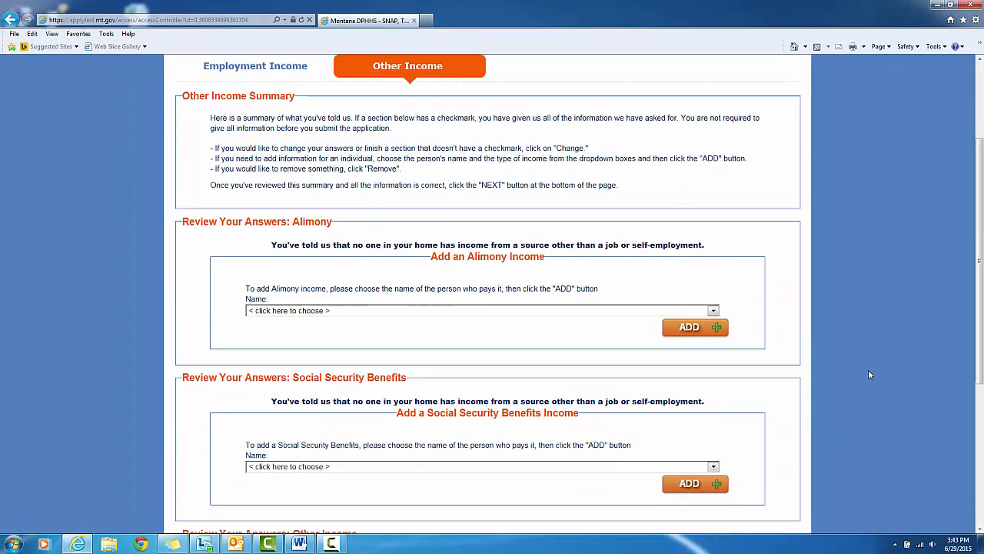
{"action": "scroll", "coordinate": [870, 375], "scroll_direction": "down", "scroll_amount": 1}
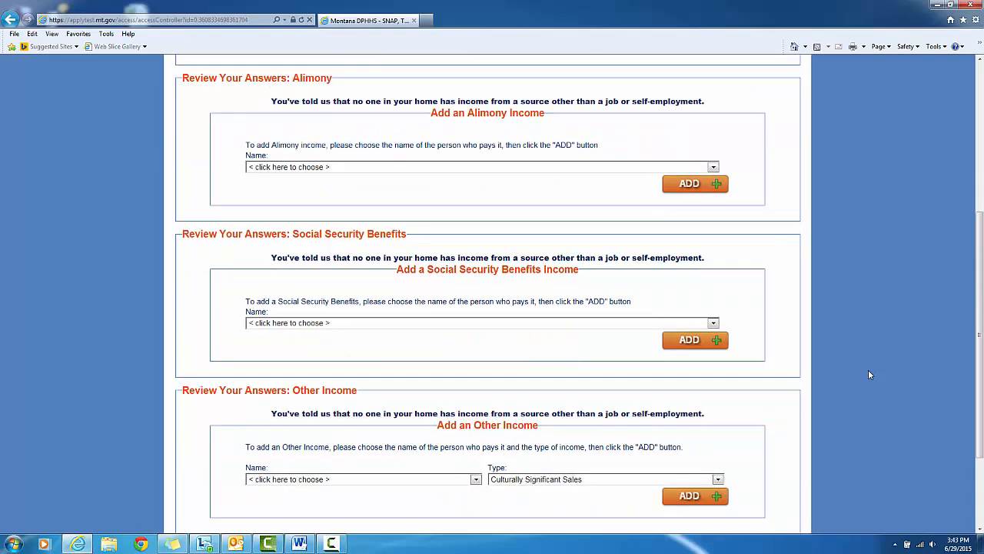
{"action": "scroll", "coordinate": [870, 374], "scroll_direction": "down", "scroll_amount": 1}
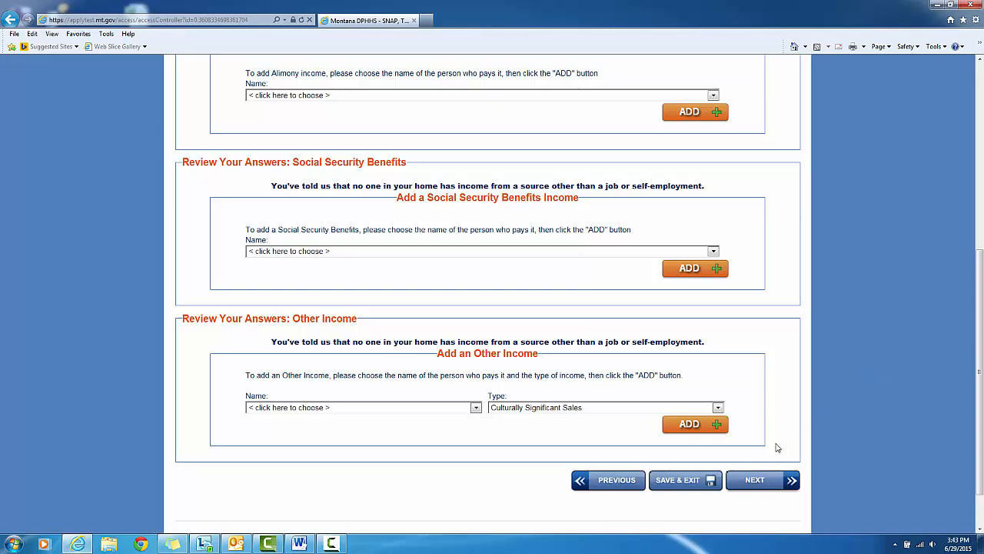
{"action": "left_click", "coordinate": [750, 480]}
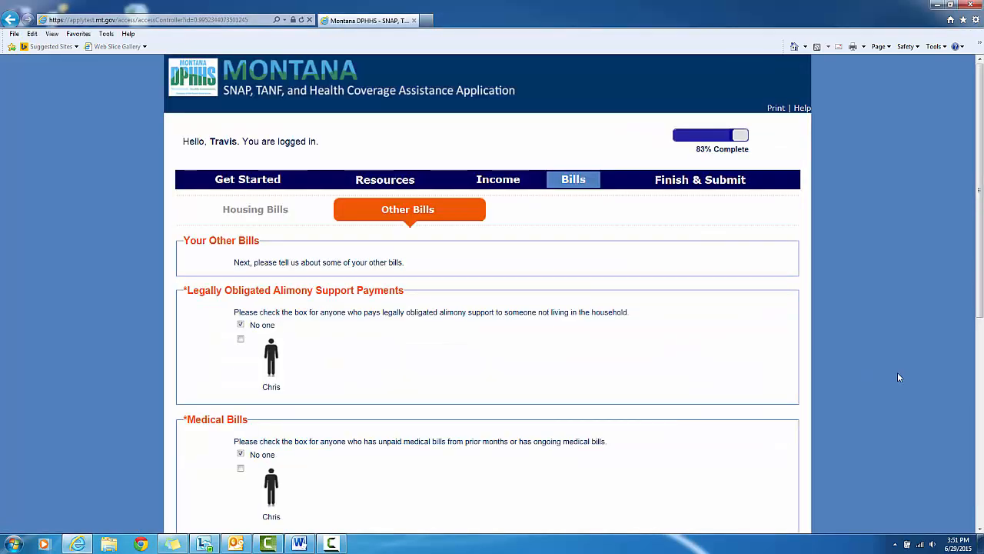
- Review the "No one" answers for alimony support payments, medical bills, student loan interest and other bills, and submit them
{"action": "scroll", "coordinate": [898, 377], "scroll_direction": "down", "scroll_amount": 2}
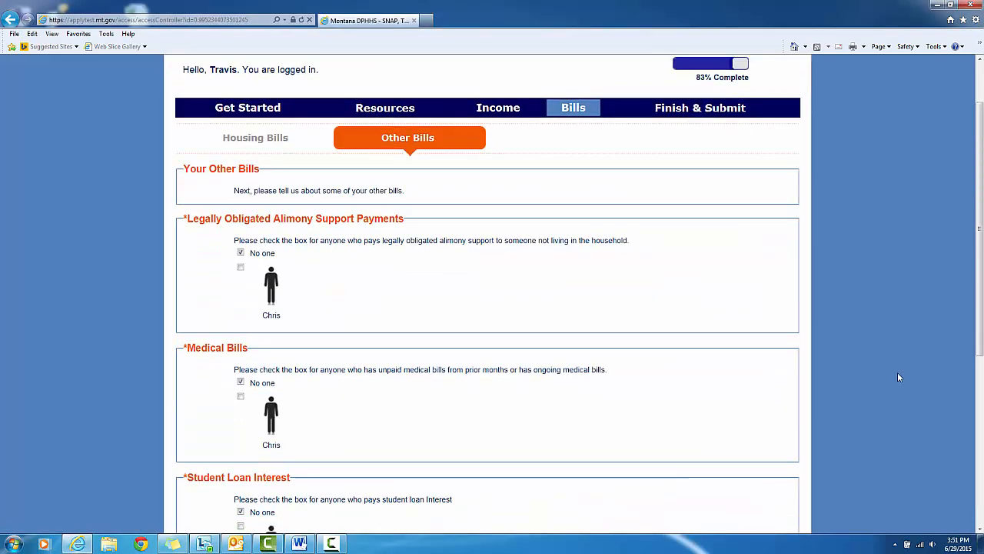
{"action": "scroll", "coordinate": [898, 377], "scroll_direction": "down", "scroll_amount": 3}
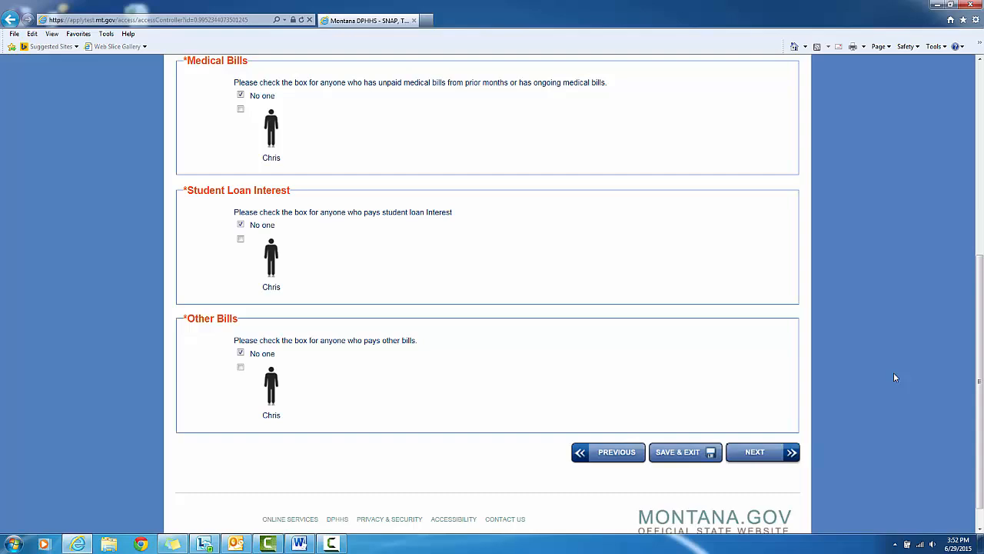
{"action": "left_click", "coordinate": [771, 454]}
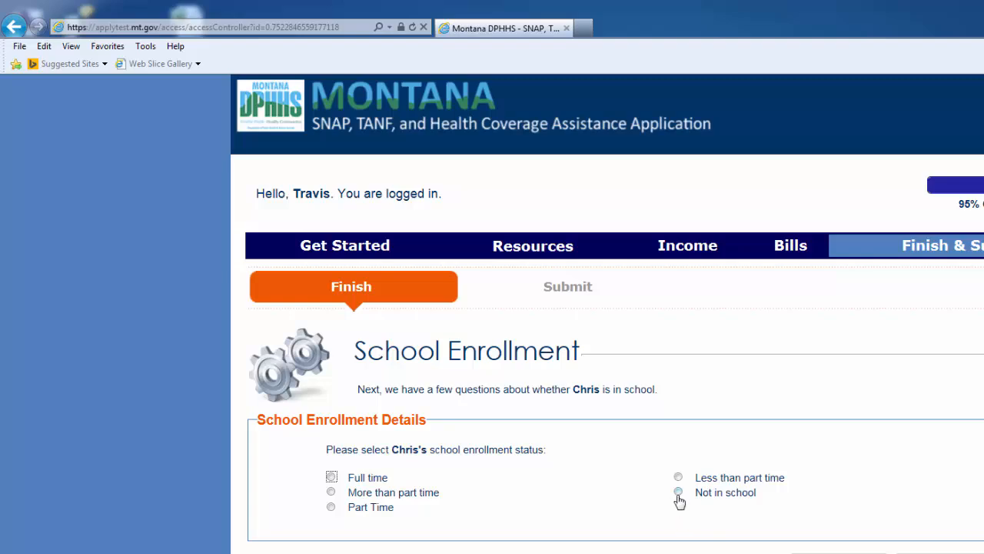
- Submit the applicant's school enrollment status as "Not in school", and continue past the Authorized Representative form without appointing anyone
{"action": "left_click", "coordinate": [679, 493]}
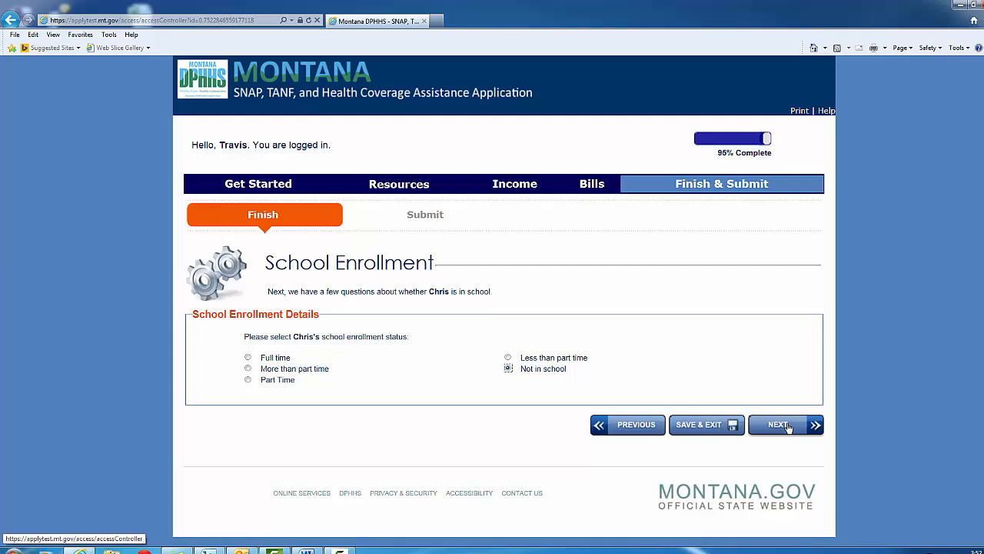
{"action": "left_click", "coordinate": [769, 417]}
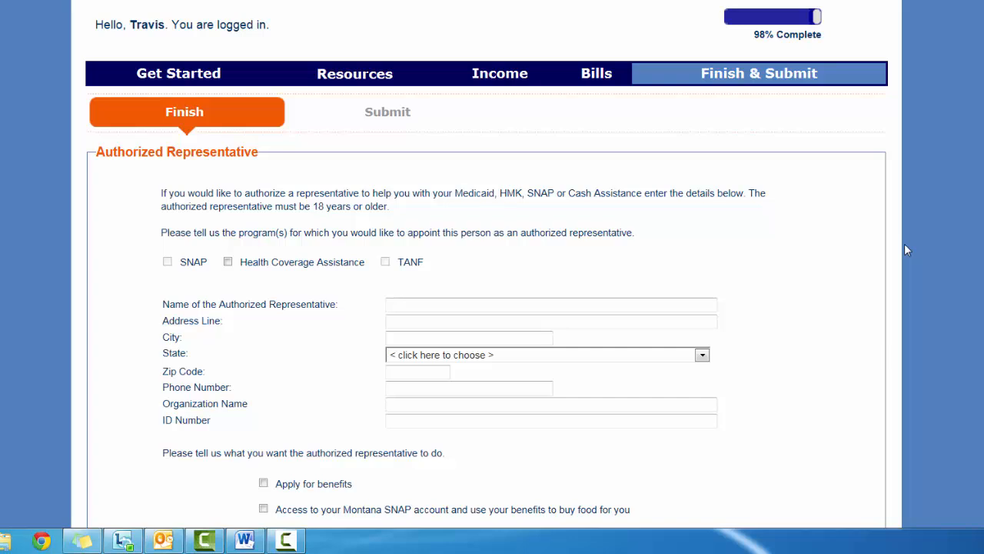
{"action": "scroll", "coordinate": [904, 244], "scroll_direction": "down", "scroll_amount": 1}
{"action": "scroll", "coordinate": [904, 248], "scroll_direction": "down", "scroll_amount": 1}
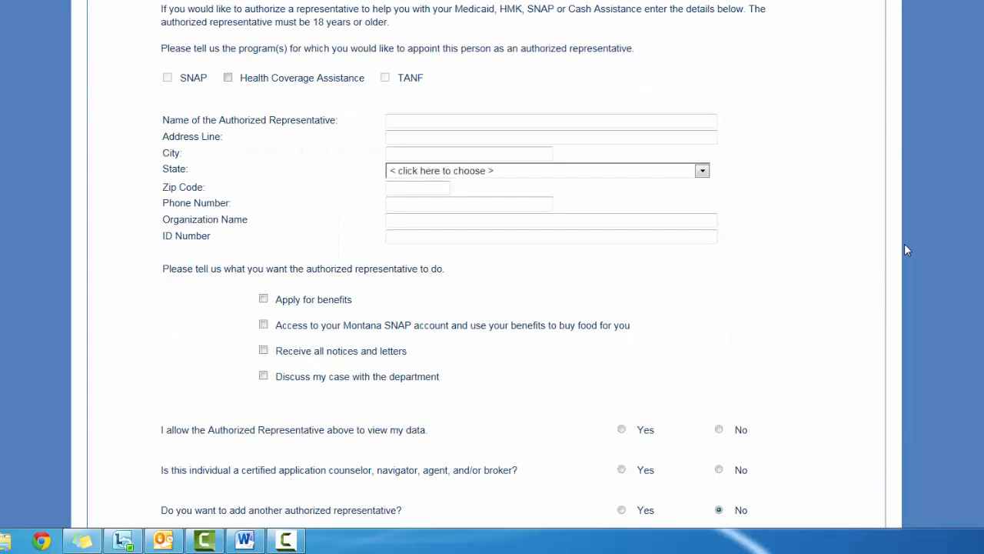
{"action": "scroll", "coordinate": [904, 250], "scroll_direction": "down", "scroll_amount": 1}
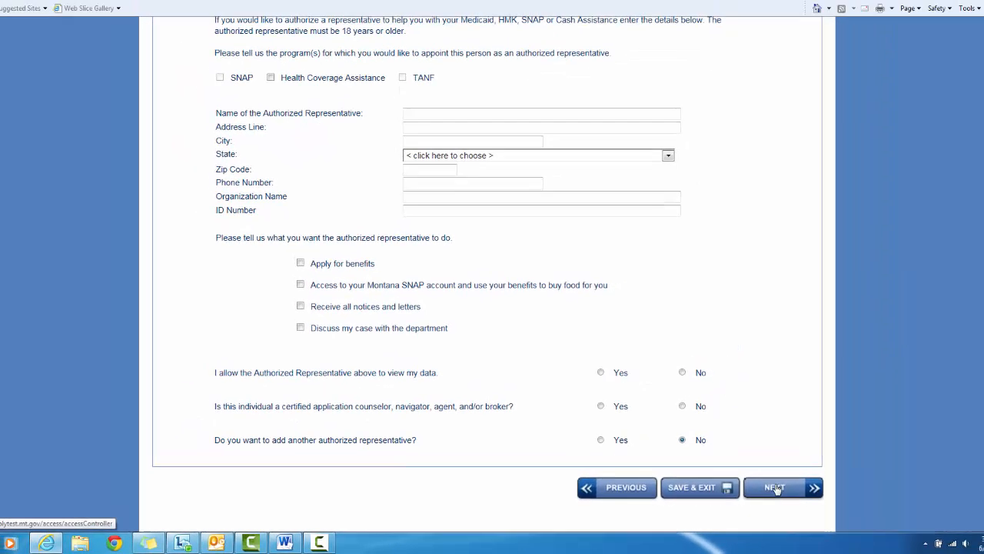
{"action": "left_click", "coordinate": [754, 493]}
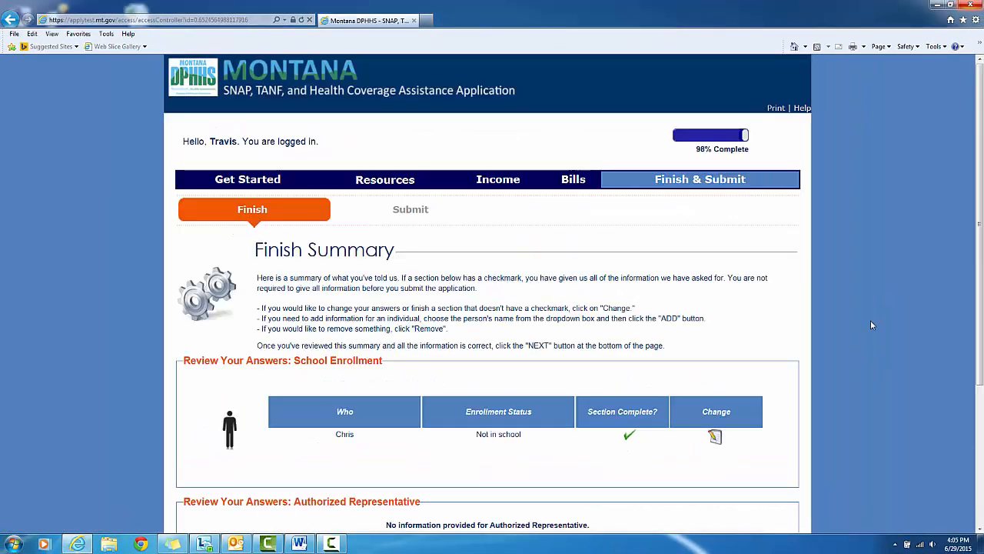
- Review the Finish Summary for school enrollment and authorized representative, and continue to the application signing page
{"action": "scroll", "coordinate": [871, 325], "scroll_direction": "down", "scroll_amount": 2}
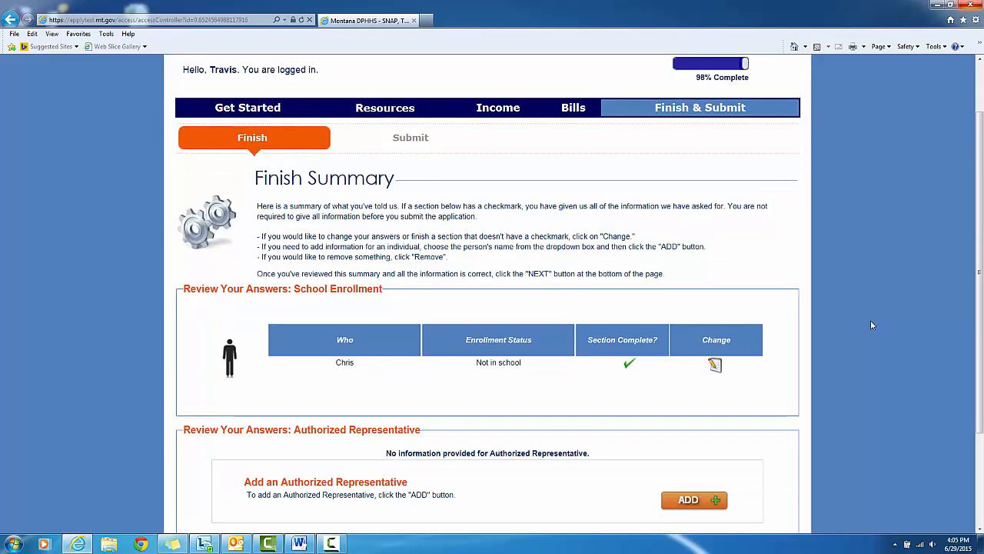
{"action": "scroll", "coordinate": [871, 325], "scroll_direction": "down", "scroll_amount": 4}
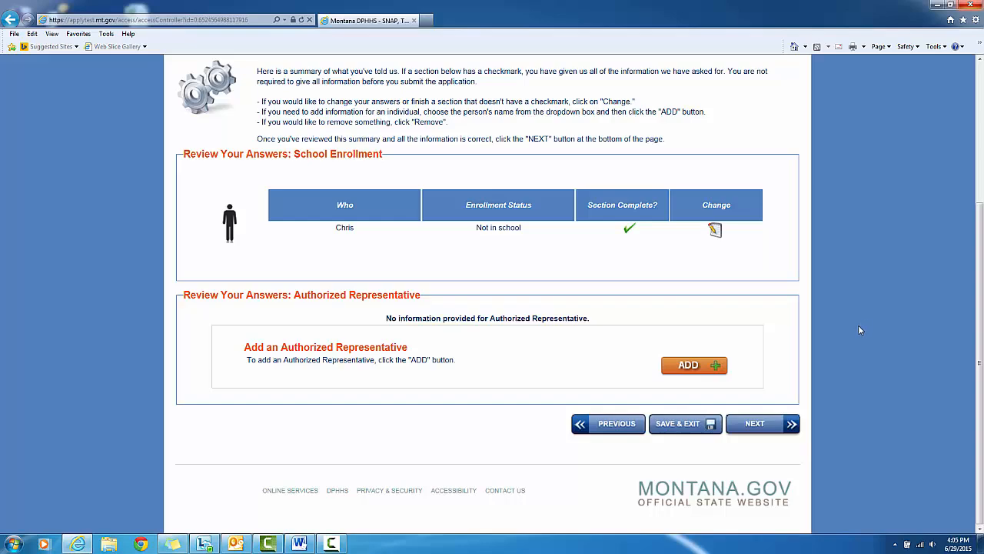
{"action": "left_click", "coordinate": [758, 424]}
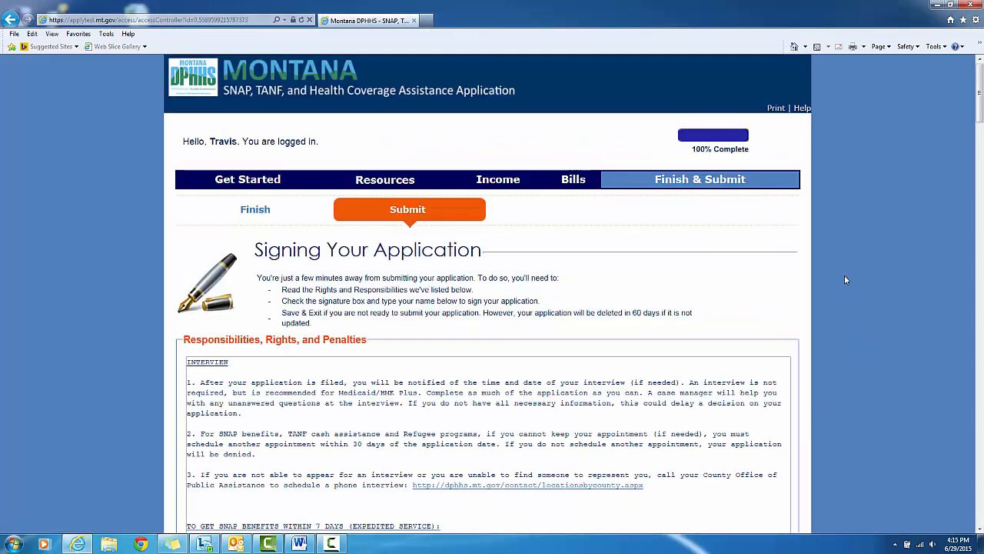
- Review the rights and responsibilities, legal disclaimers, voter registration answers and electronic signature, and submit the signed application
{"action": "scroll", "coordinate": [844, 279], "scroll_direction": "down", "scroll_amount": 3}
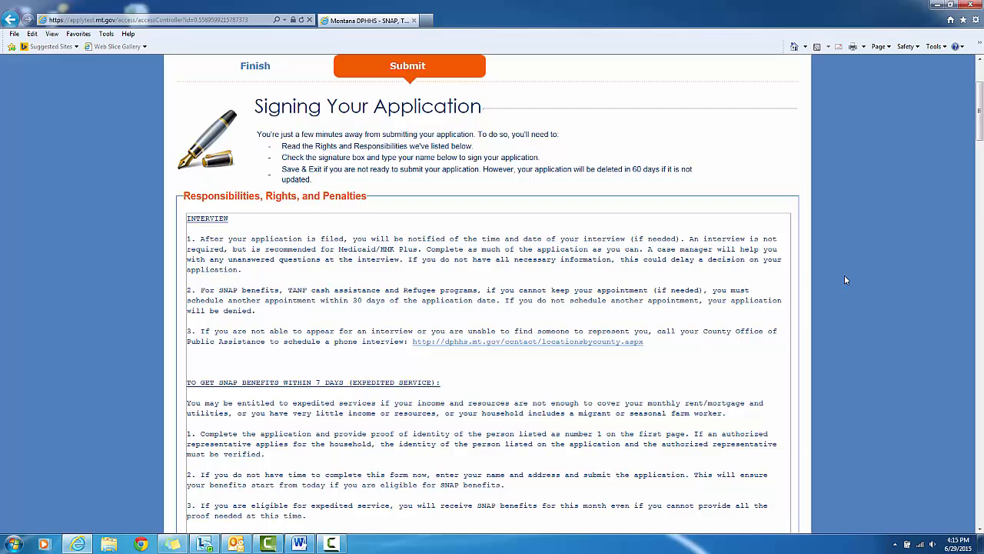
{"action": "scroll", "coordinate": [844, 279], "scroll_direction": "down", "scroll_amount": 20}
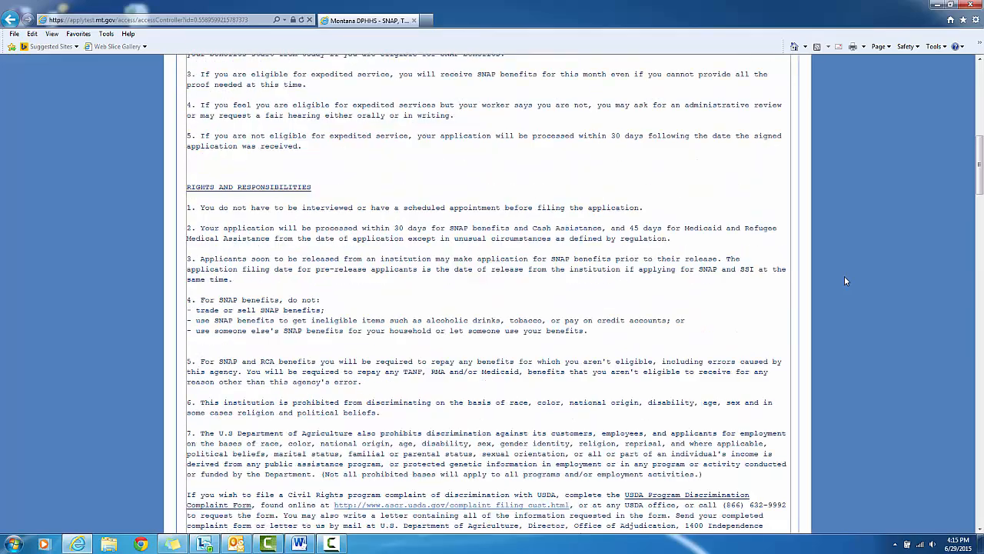
{"action": "scroll", "coordinate": [844, 281], "scroll_direction": "down", "scroll_amount": 20}
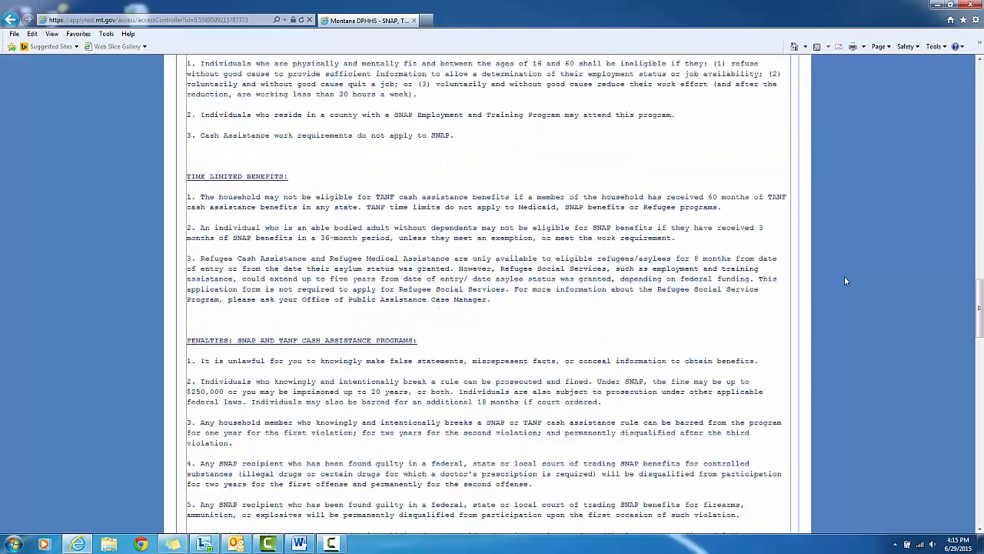
{"action": "scroll", "coordinate": [845, 281], "scroll_direction": "down", "scroll_amount": 20}
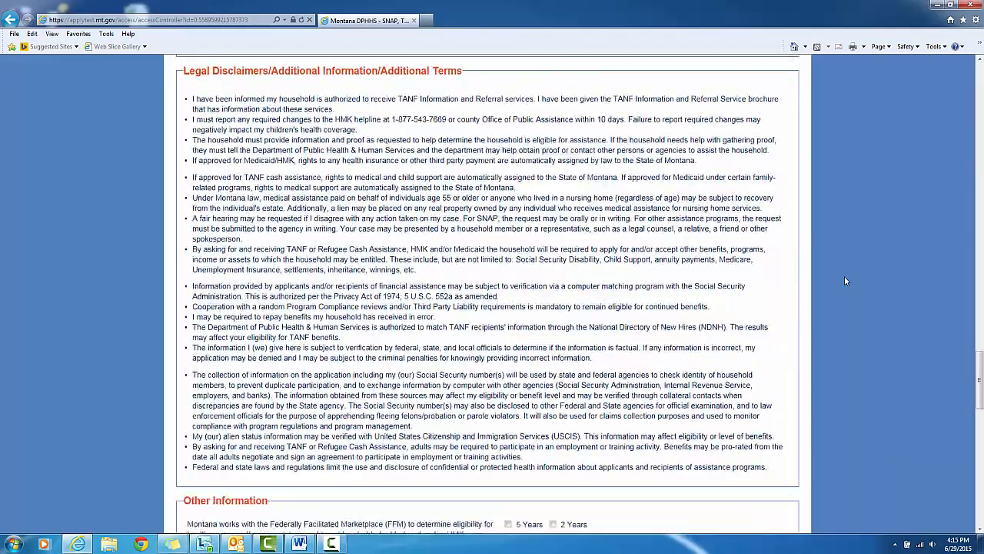
{"action": "scroll", "coordinate": [844, 281], "scroll_direction": "down", "scroll_amount": 10}
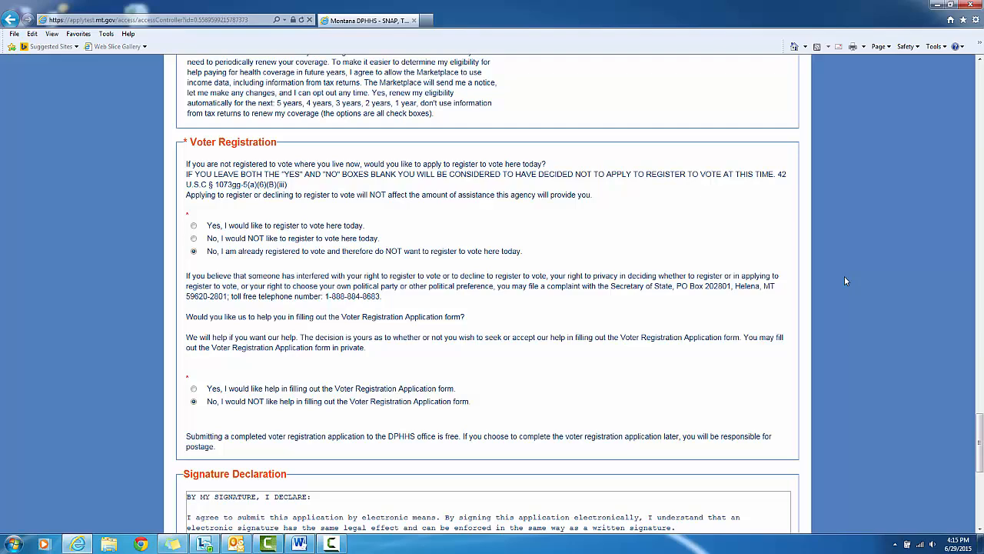
{"action": "scroll", "coordinate": [845, 281], "scroll_direction": "down", "scroll_amount": 8}
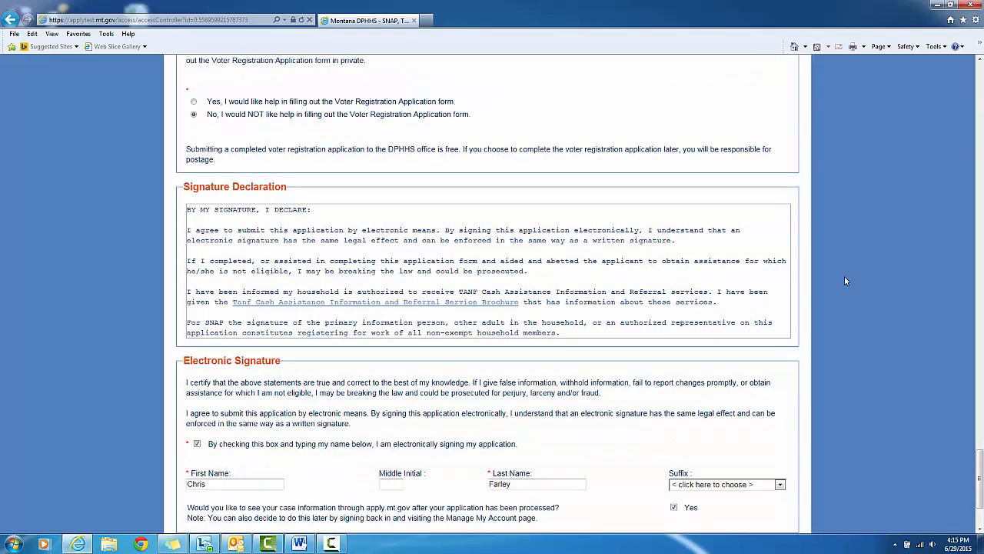
{"action": "scroll", "coordinate": [844, 280], "scroll_direction": "down", "scroll_amount": 3}
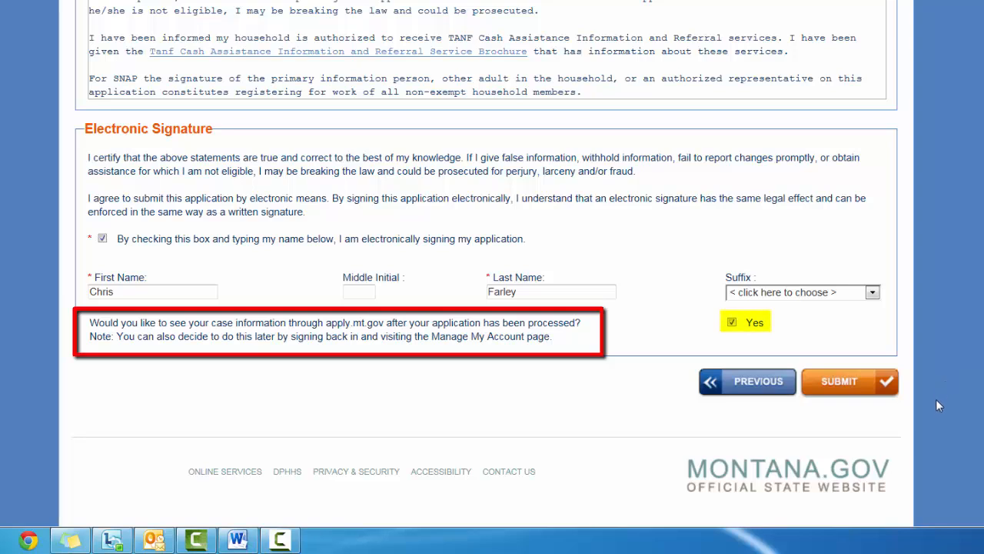
{"action": "left_click", "coordinate": [864, 383]}
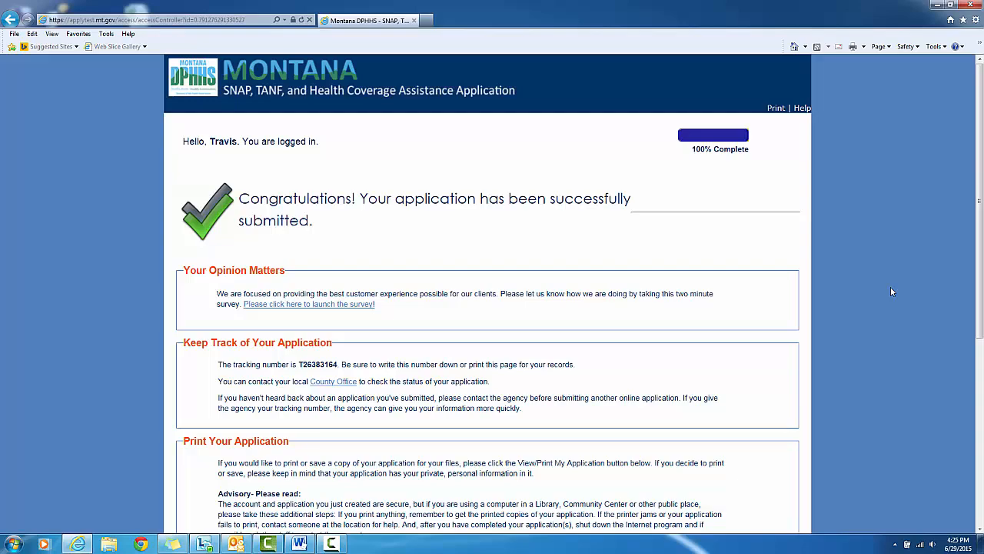
- Review the submission confirmation page for the application tracking, PDF printing and document upload sections
{"action": "scroll", "coordinate": [891, 292], "scroll_direction": "down", "scroll_amount": 2}
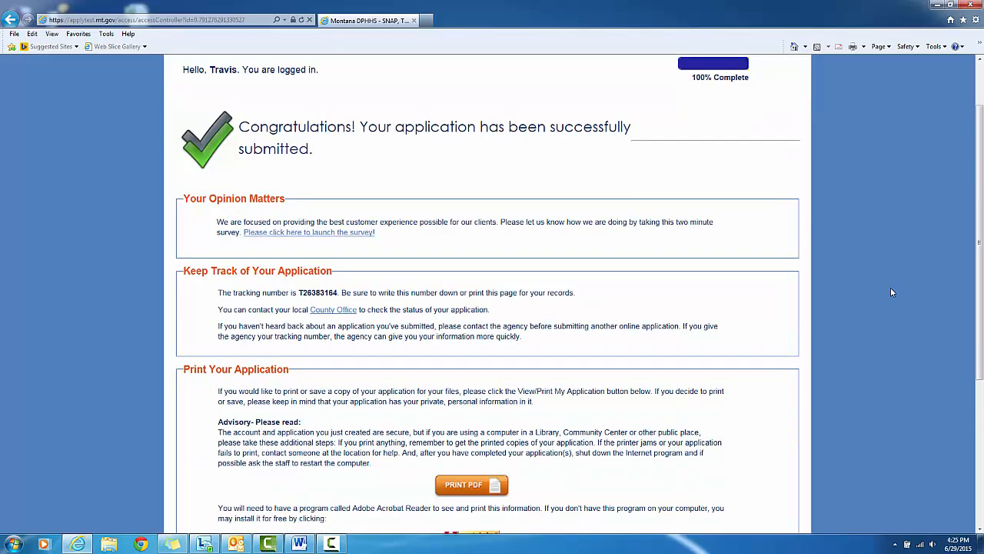
{"action": "scroll", "coordinate": [892, 286], "scroll_direction": "down", "scroll_amount": 2}
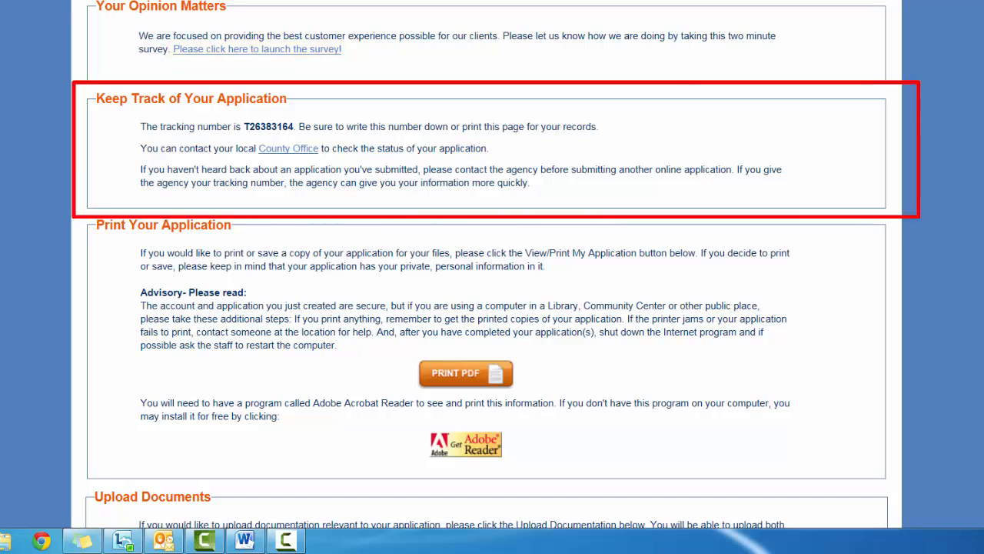
{"action": "scroll", "coordinate": [492, 277], "scroll_direction": "down", "scroll_amount": 3}
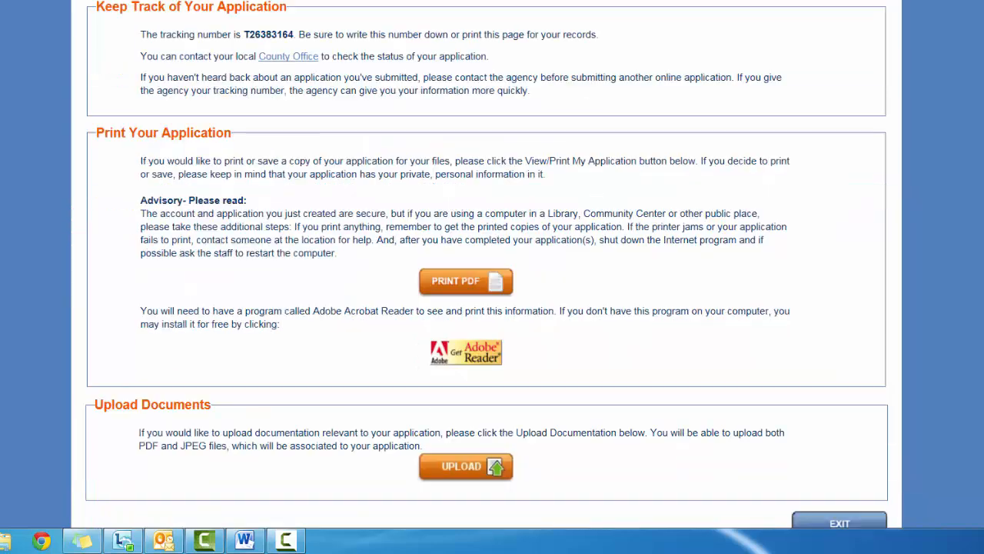